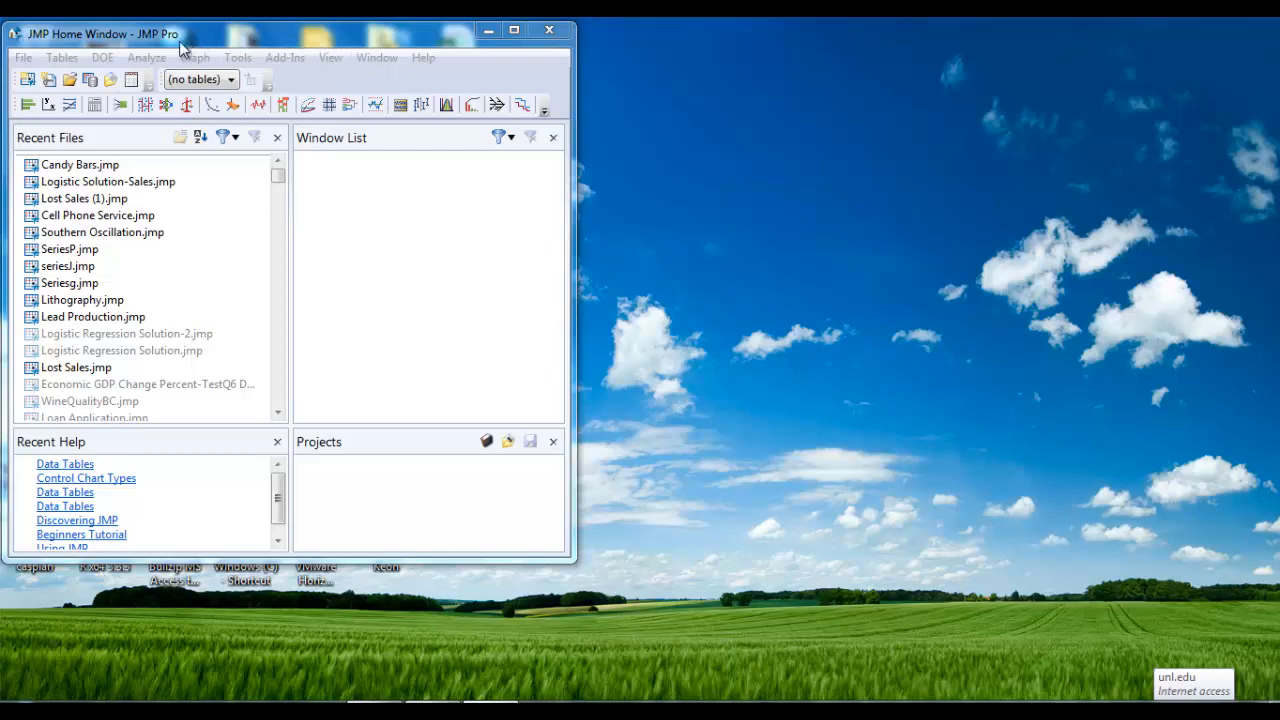
- Open the Logistic Solution-Sales data table from the 6- Logistic Regression folder
left_click(155, 66)
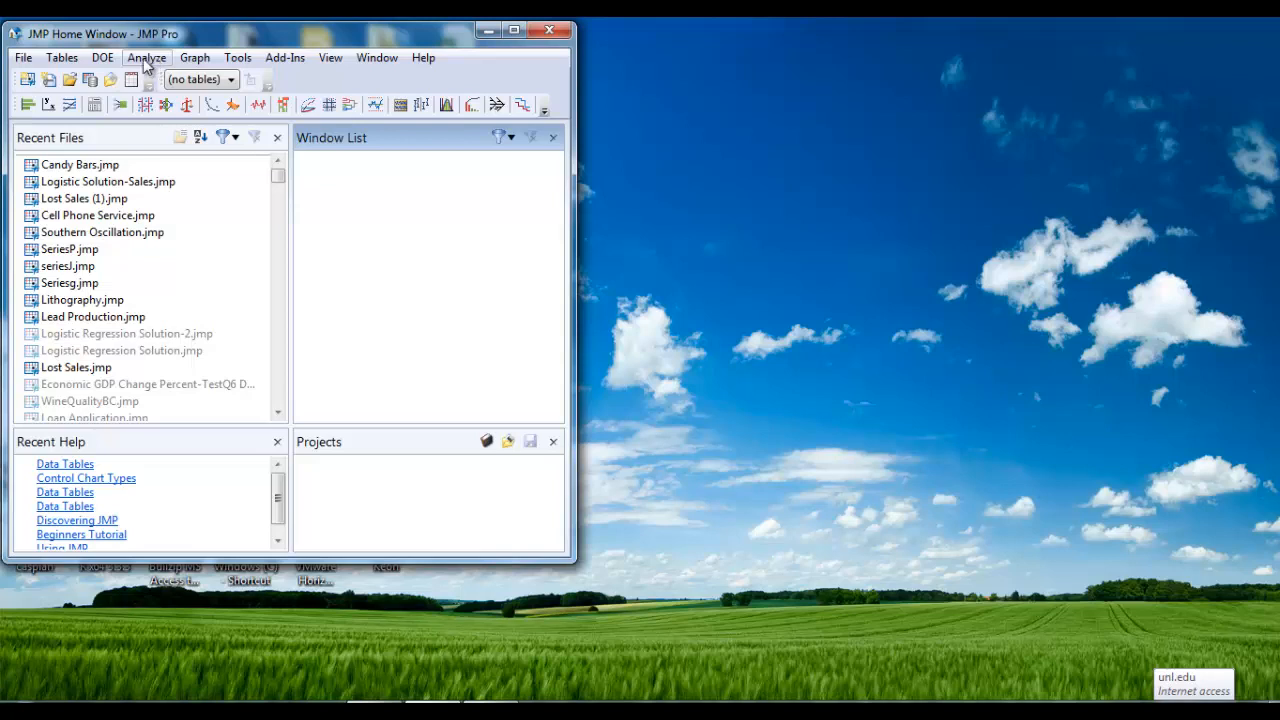
left_click(24, 60)
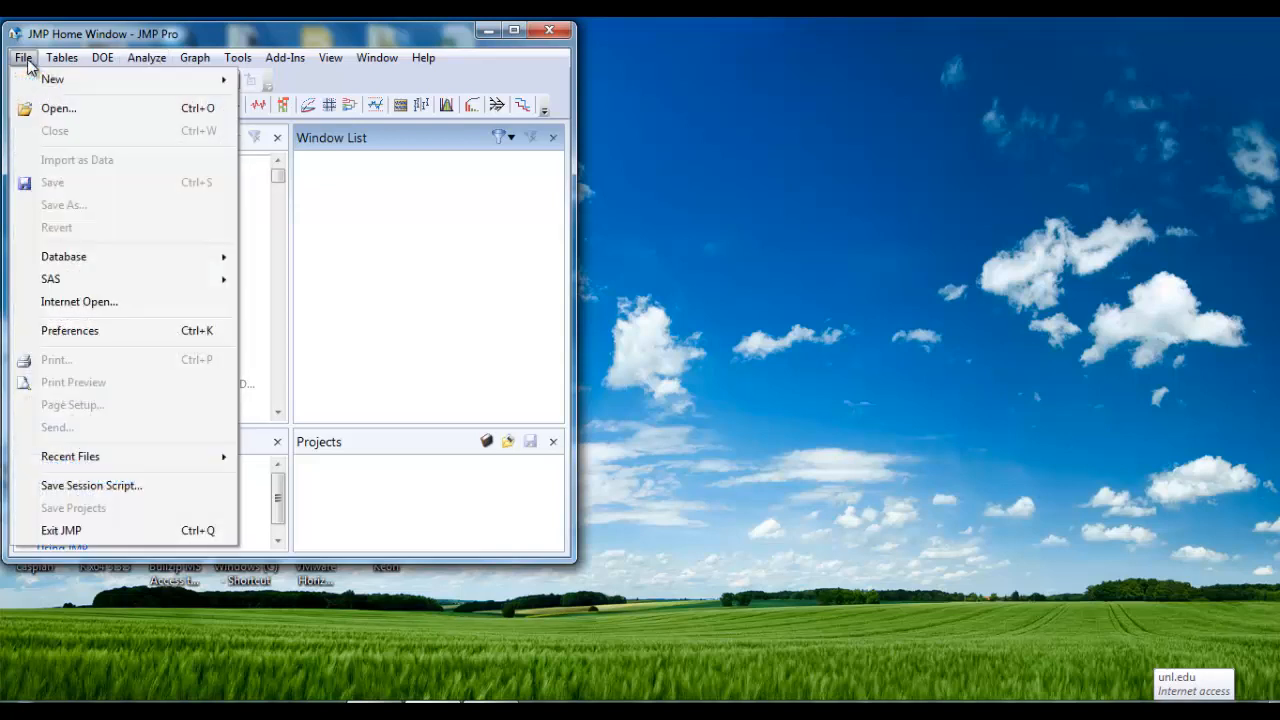
left_click(61, 116)
left_click(226, 232)
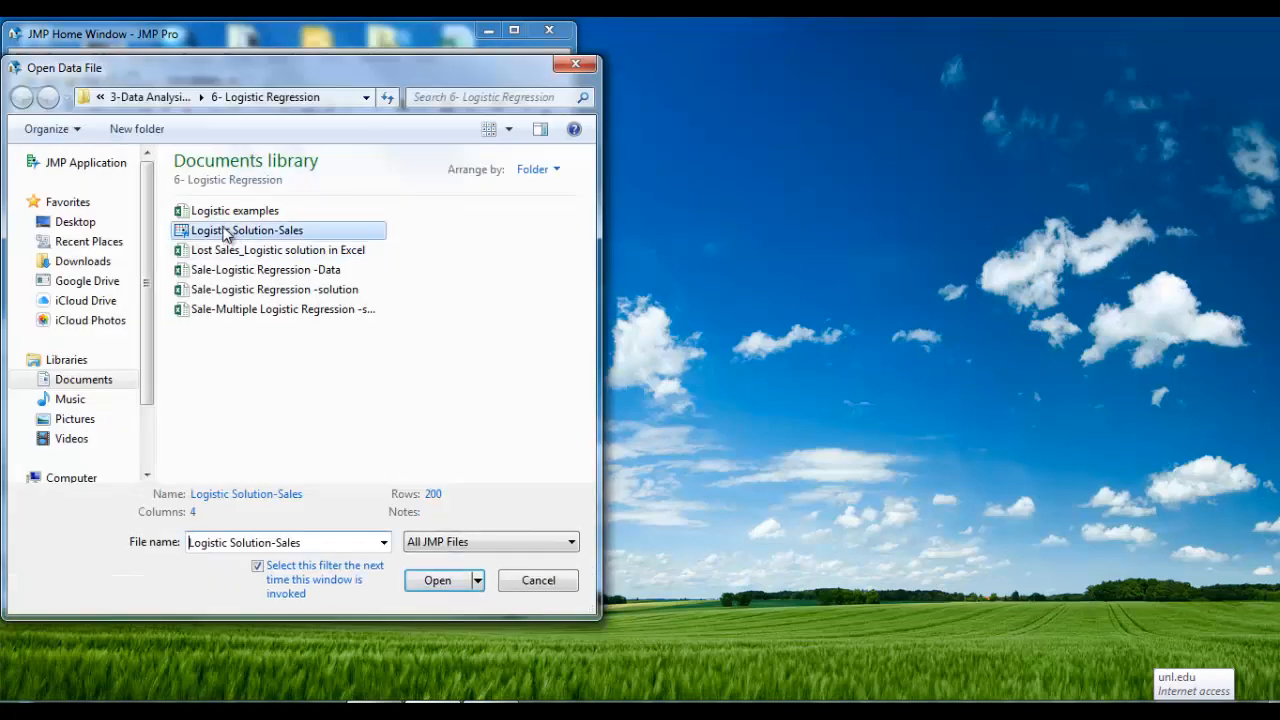
left_click(437, 580)
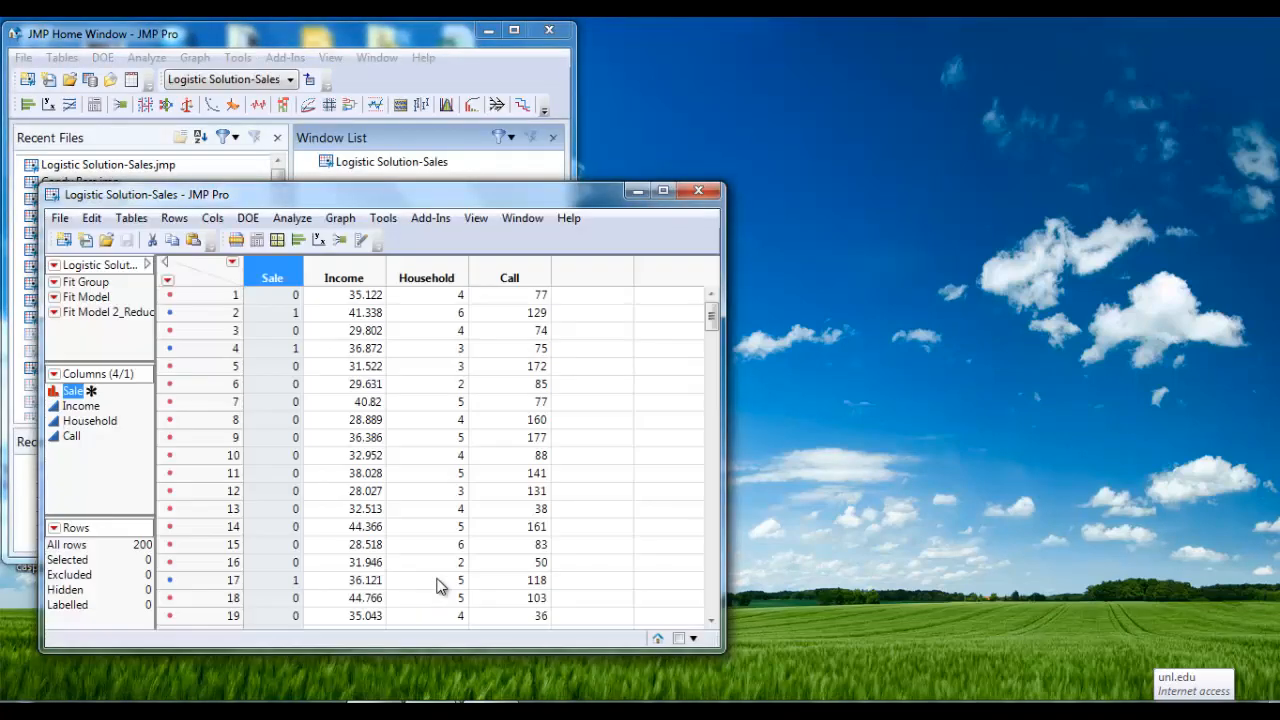
- Move the Logistic Solution-Sales table window away from the home window's file list and widen it slightly
left_click_drag(401, 194, 617, 107)
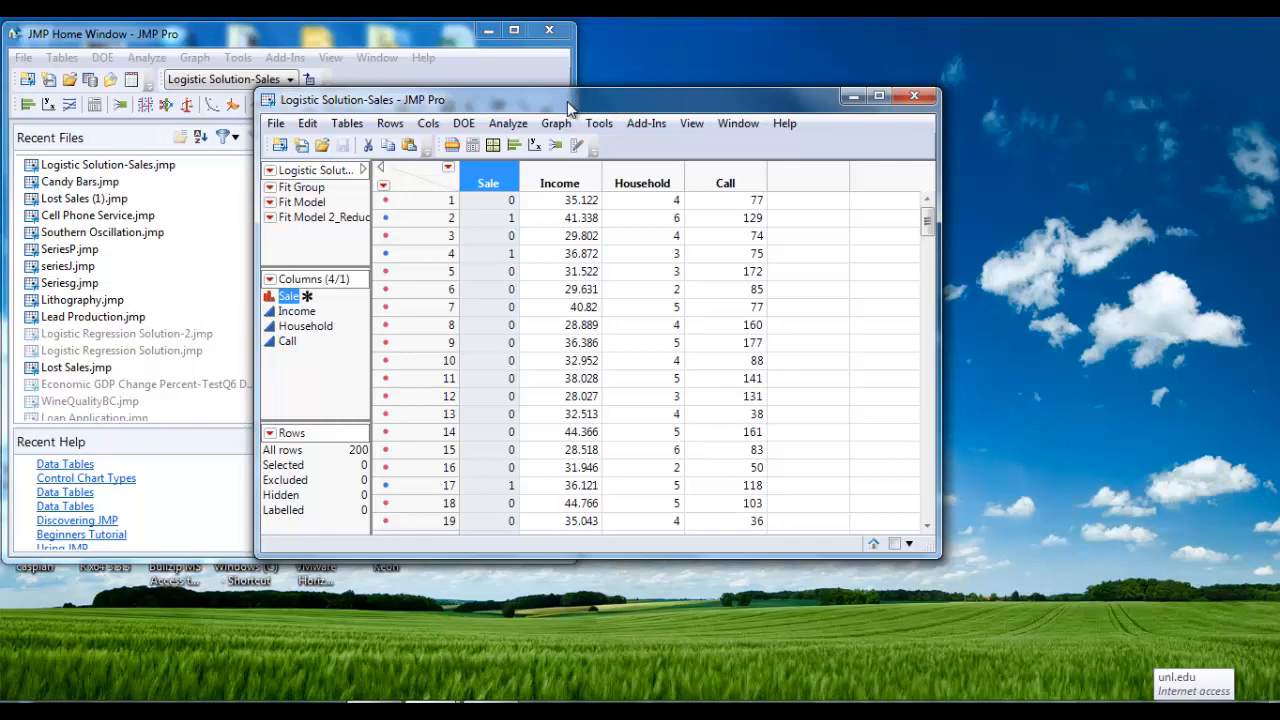
left_click_drag(567, 101, 603, 45)
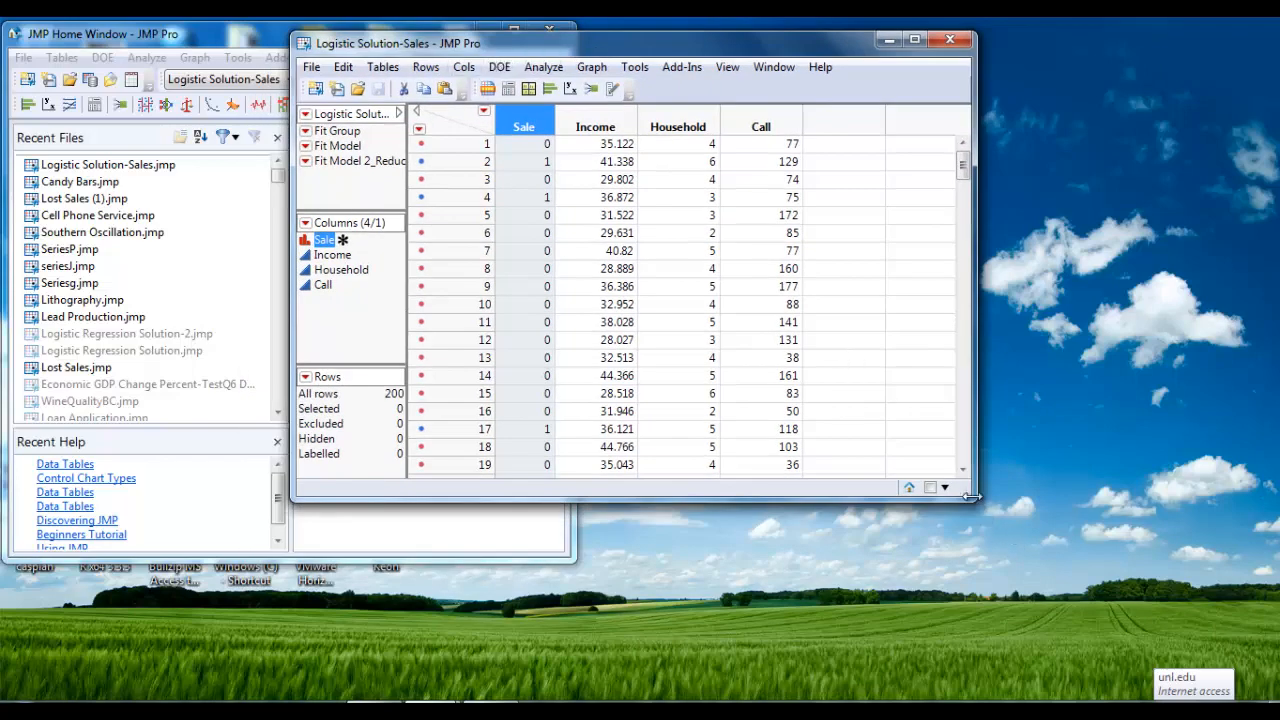
left_click_drag(979, 502, 1005, 505)
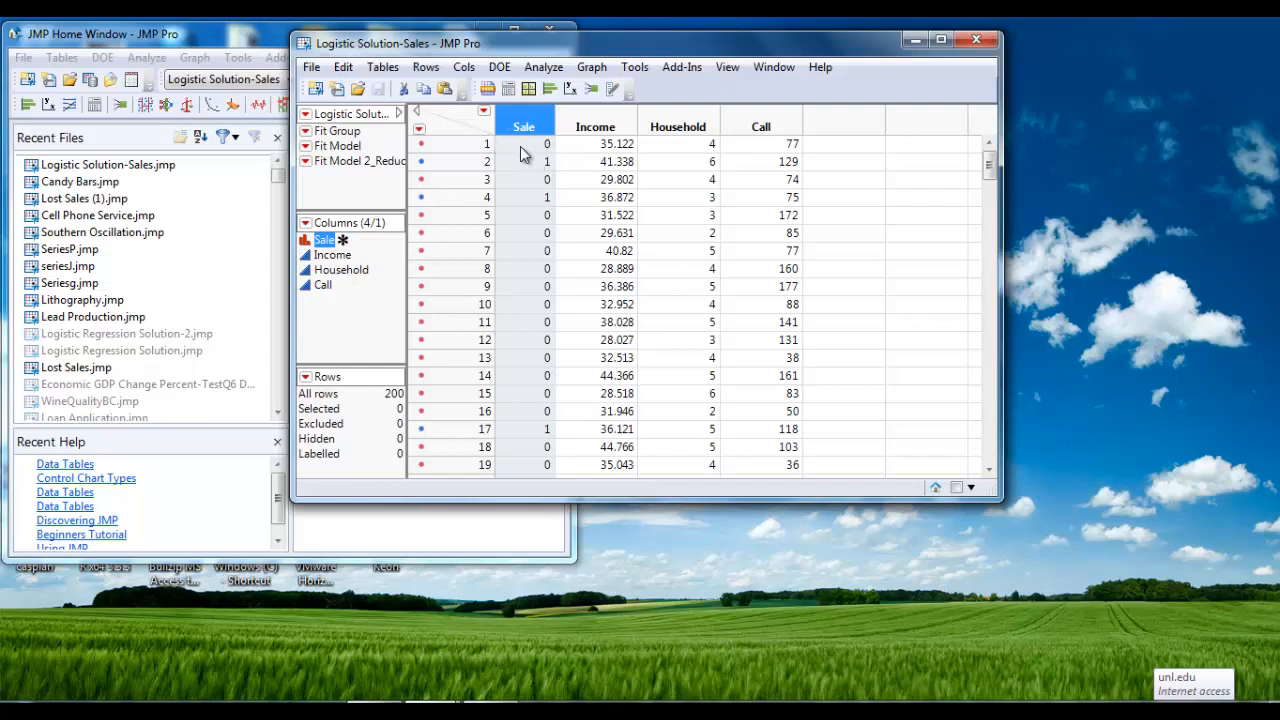
- Examine the Income, Household and Call columns of the sales table and close the table
left_click(595, 118)
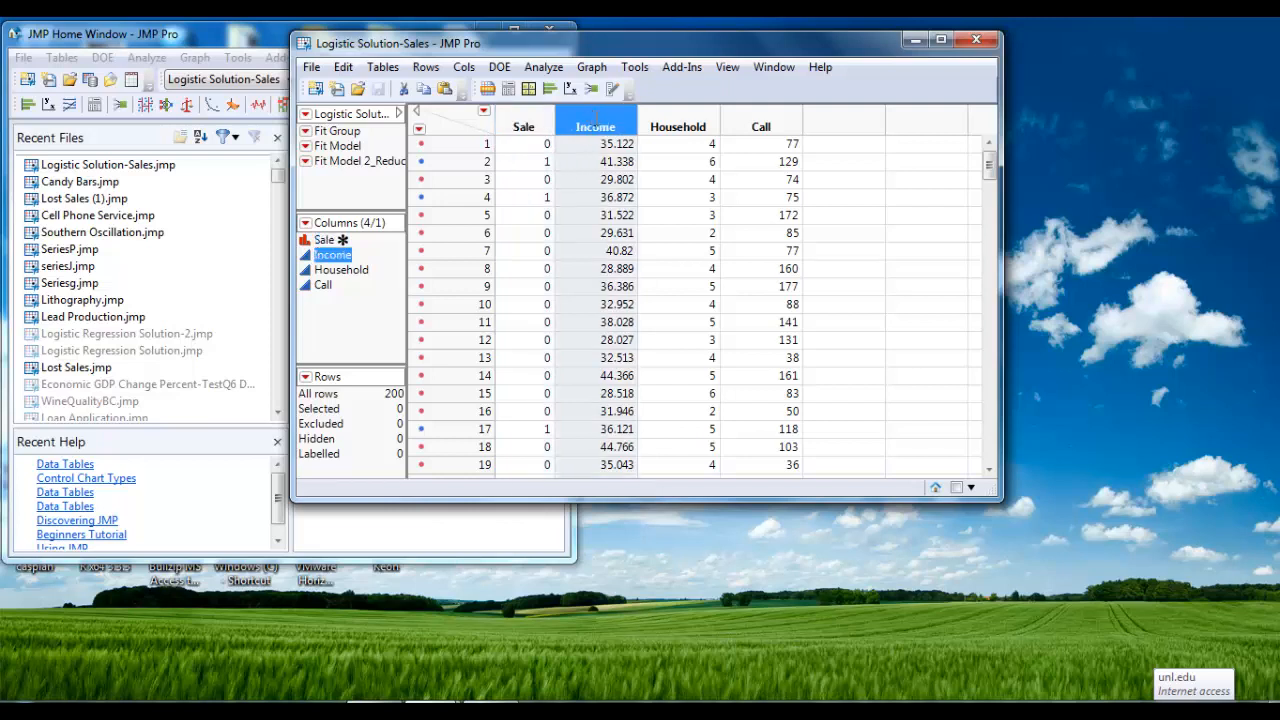
left_click(662, 120)
left_click(745, 120)
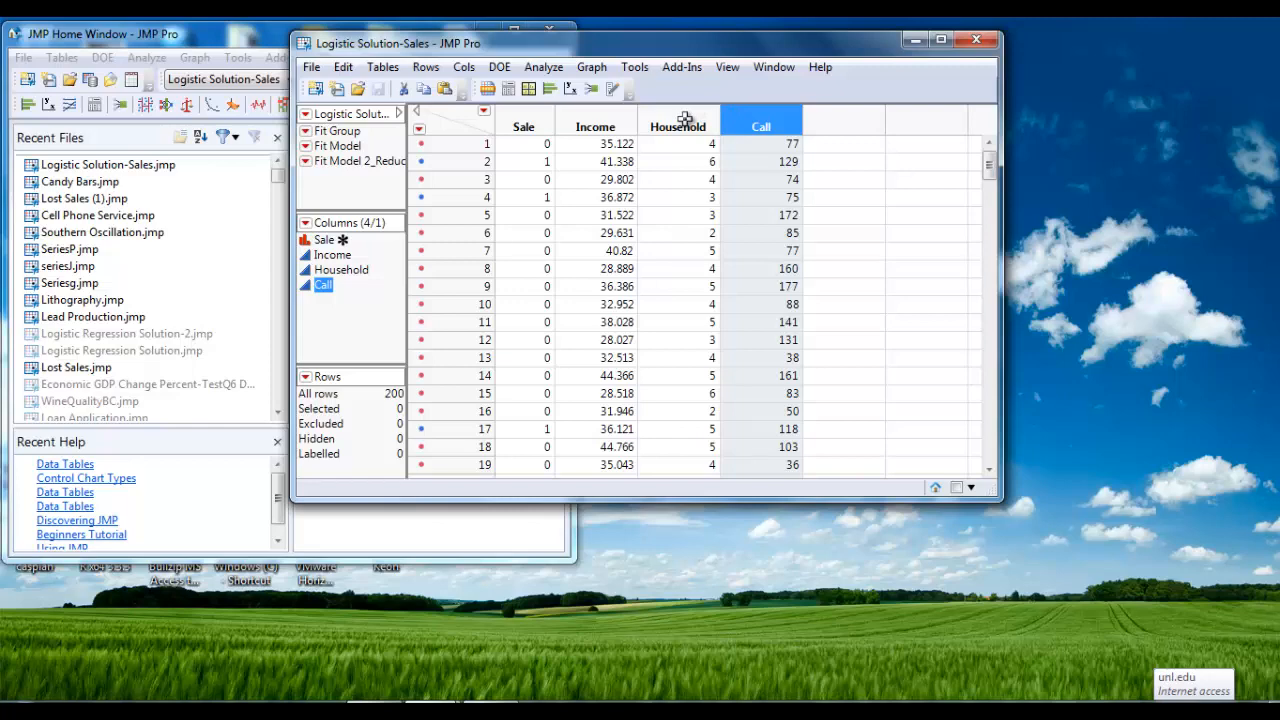
left_click(973, 38)
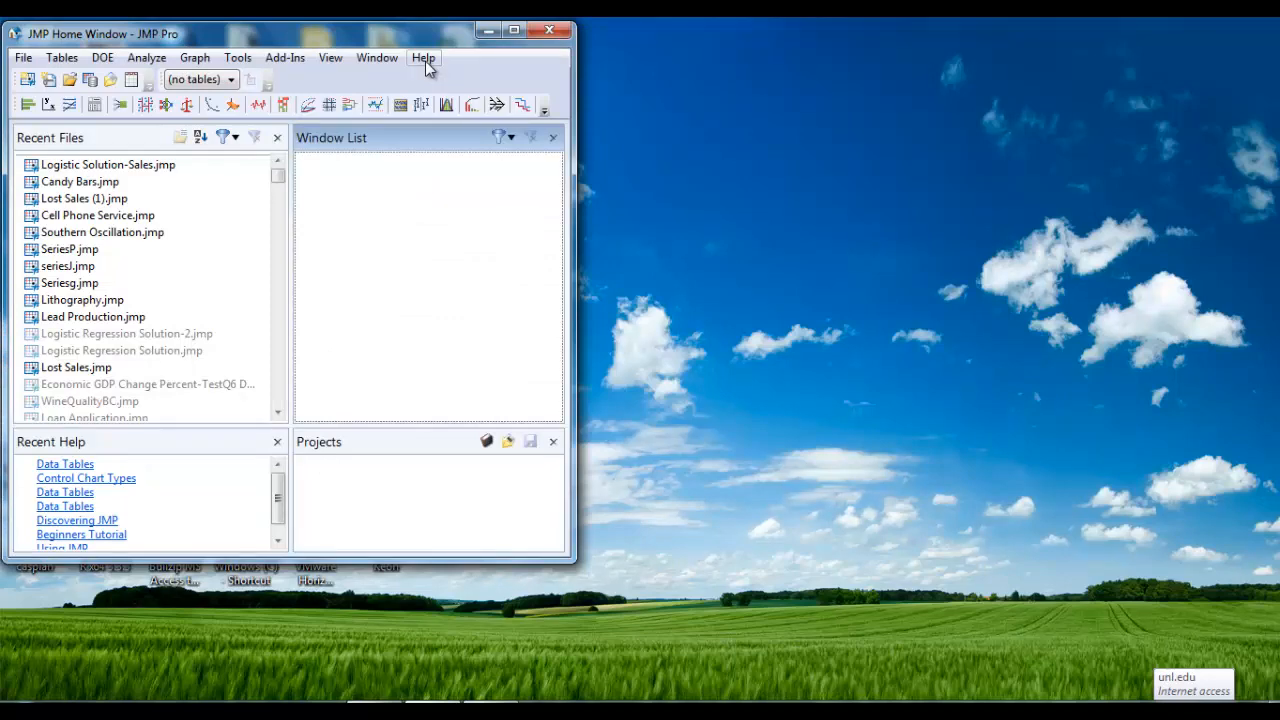
- Open the Candy Bars table from the Sample Data Library and enlarge its window to show more columns and rows
left_click(425, 61)
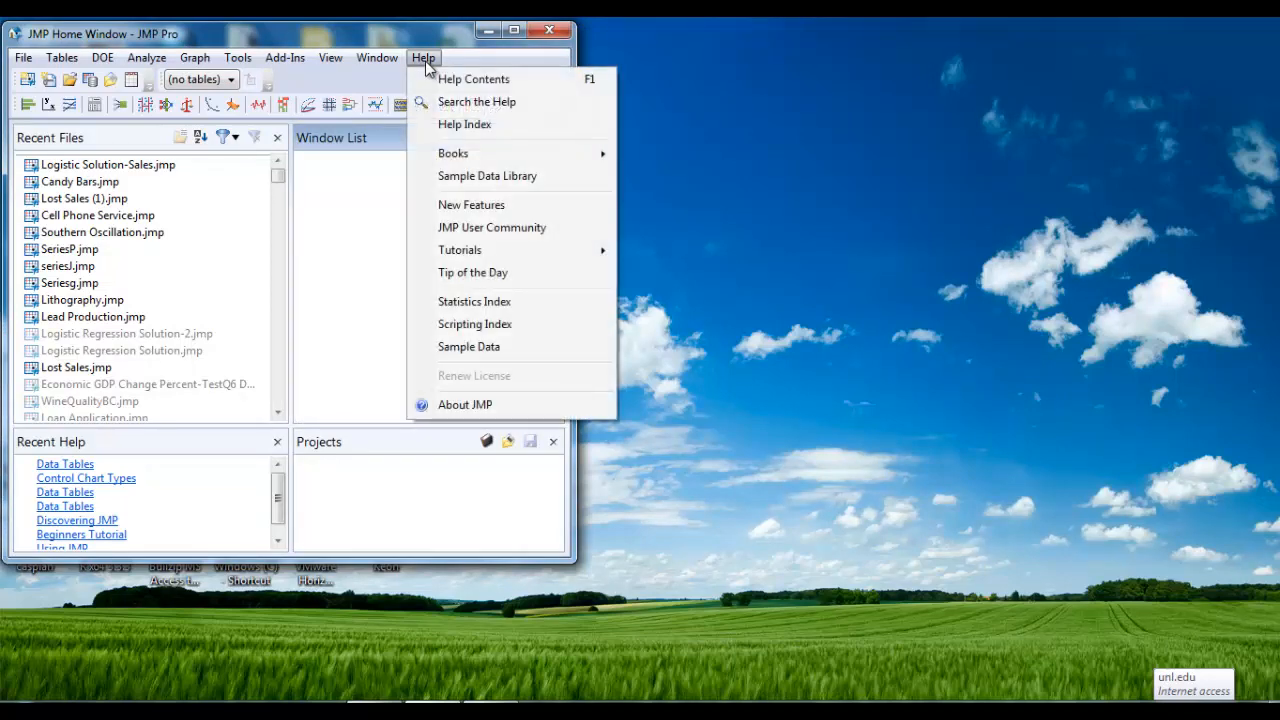
left_click(487, 175)
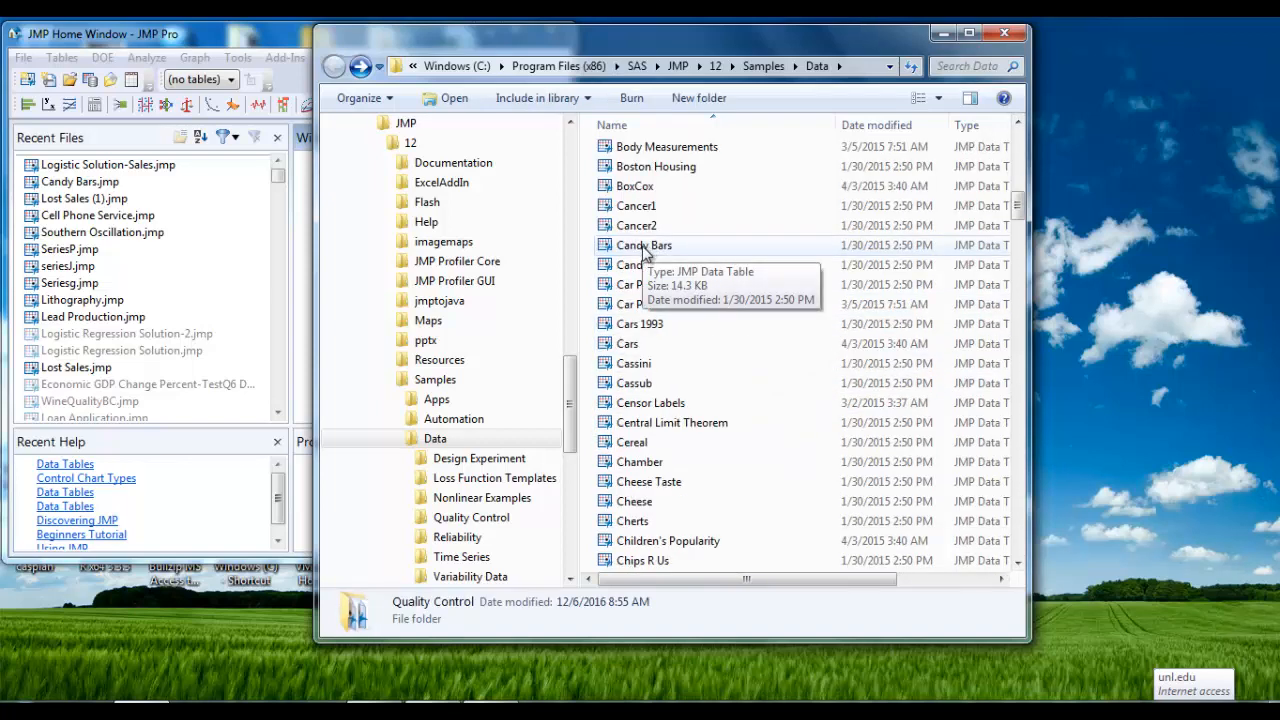
double_click(643, 246)
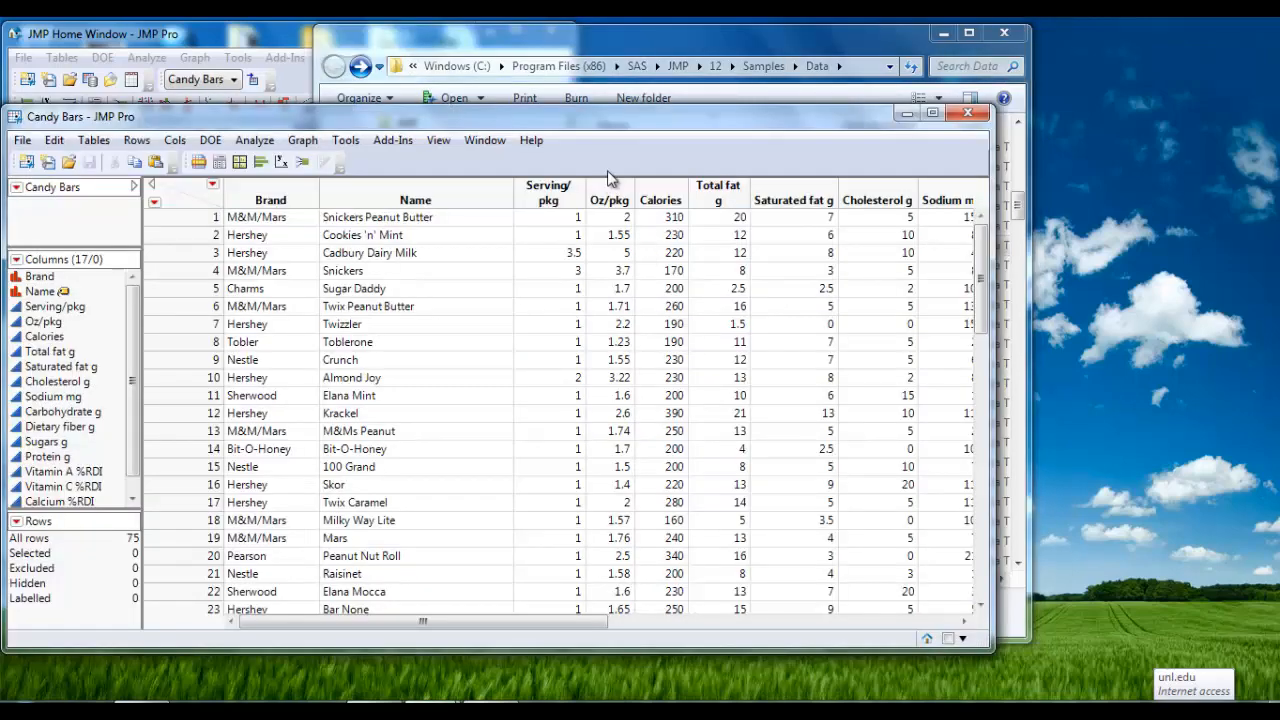
left_click_drag(626, 112, 672, 58)
left_click_drag(1040, 596, 1197, 685)
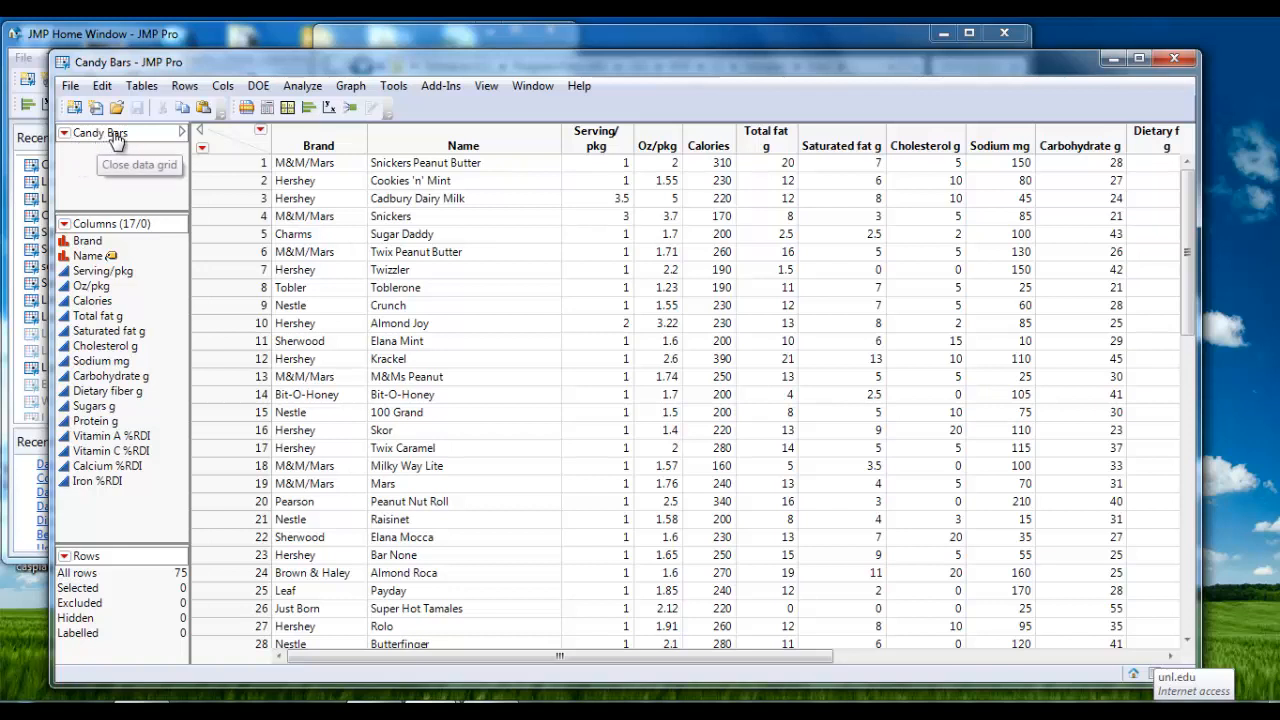
- Check the modeling type options for the Brand and Serving/pkg columns, leaving both as they are
left_click(65, 244)
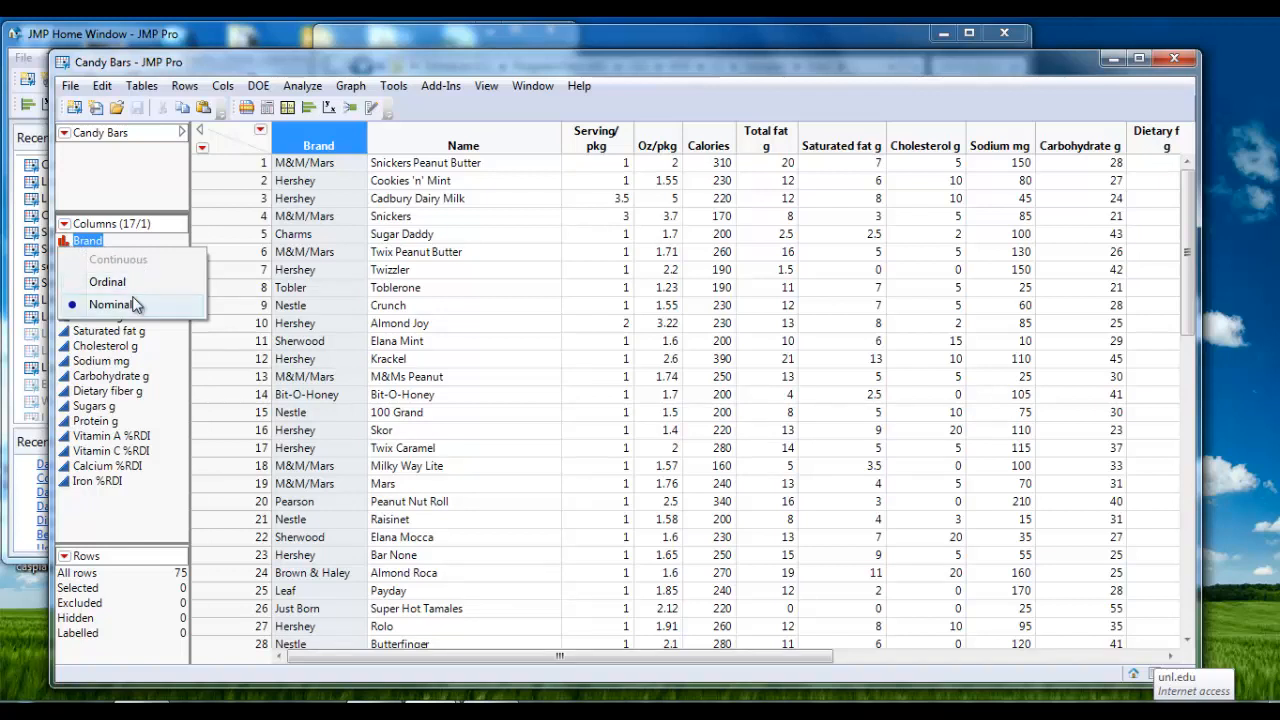
left_click(157, 345)
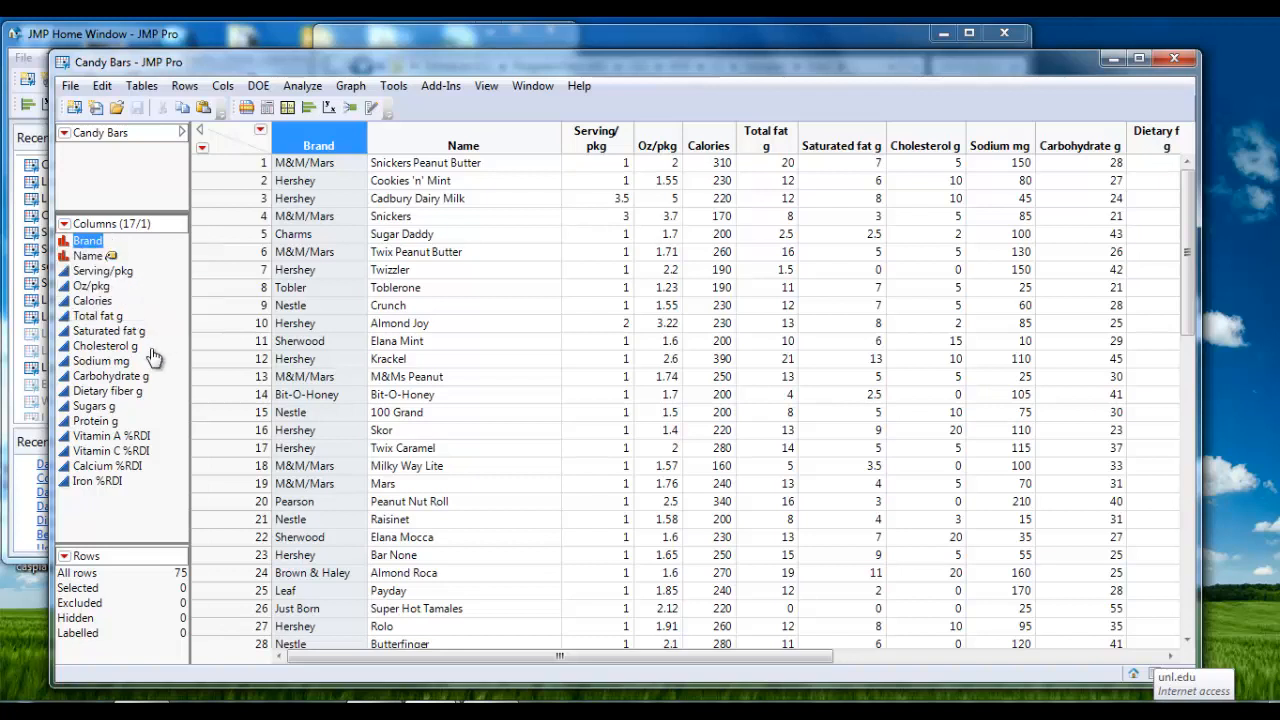
left_click(66, 274)
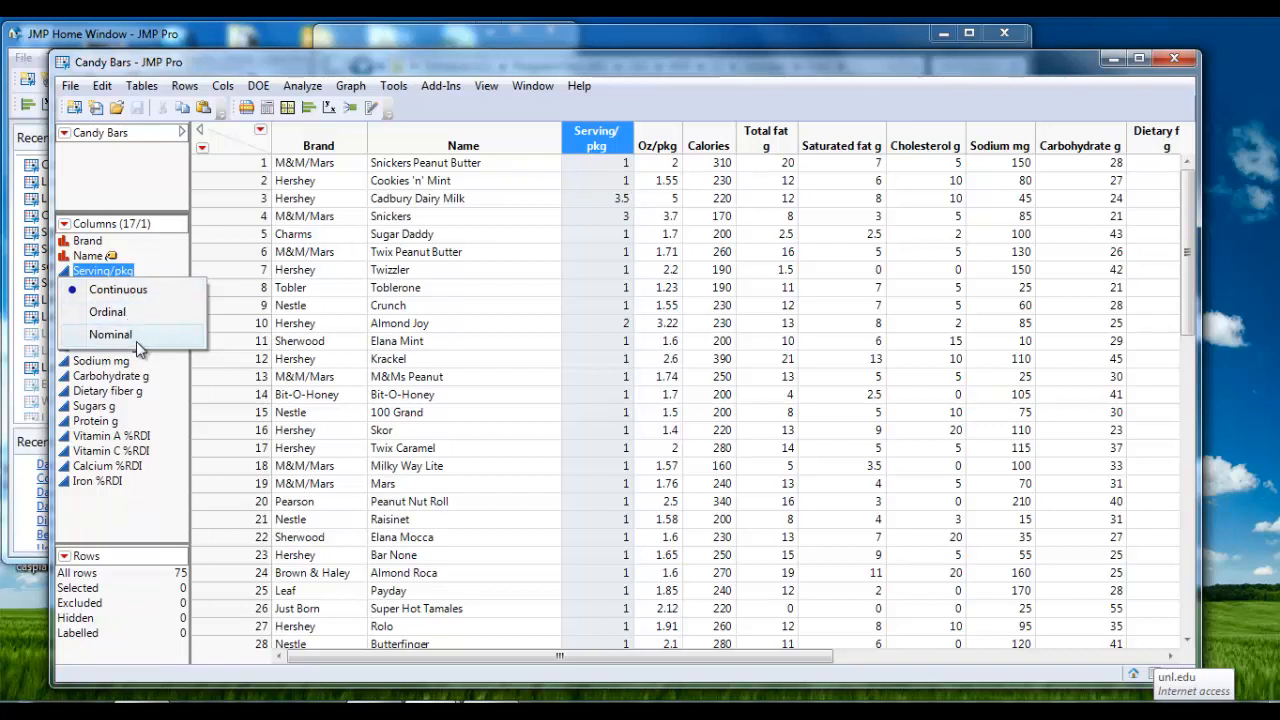
left_click(440, 221)
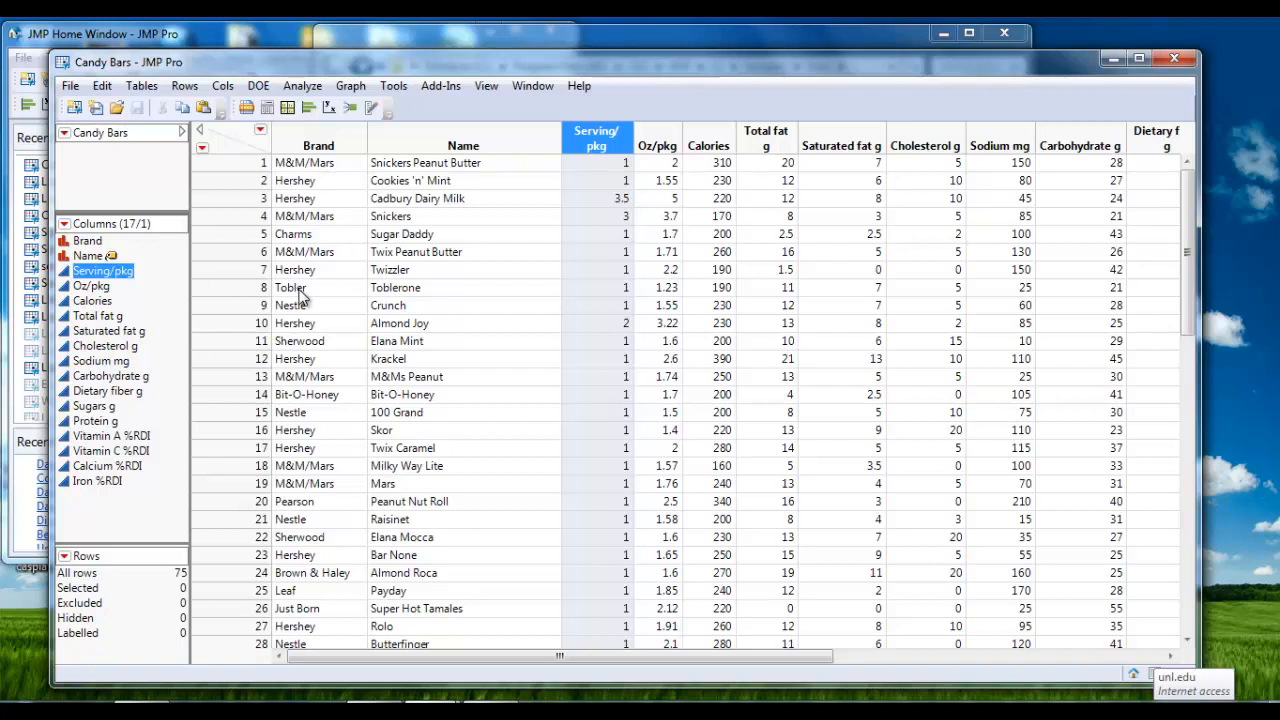
- Change the Serving/pkg column's modeling type to Ordinal and Nominal in turn, and return it to Continuous
left_click(64, 273)
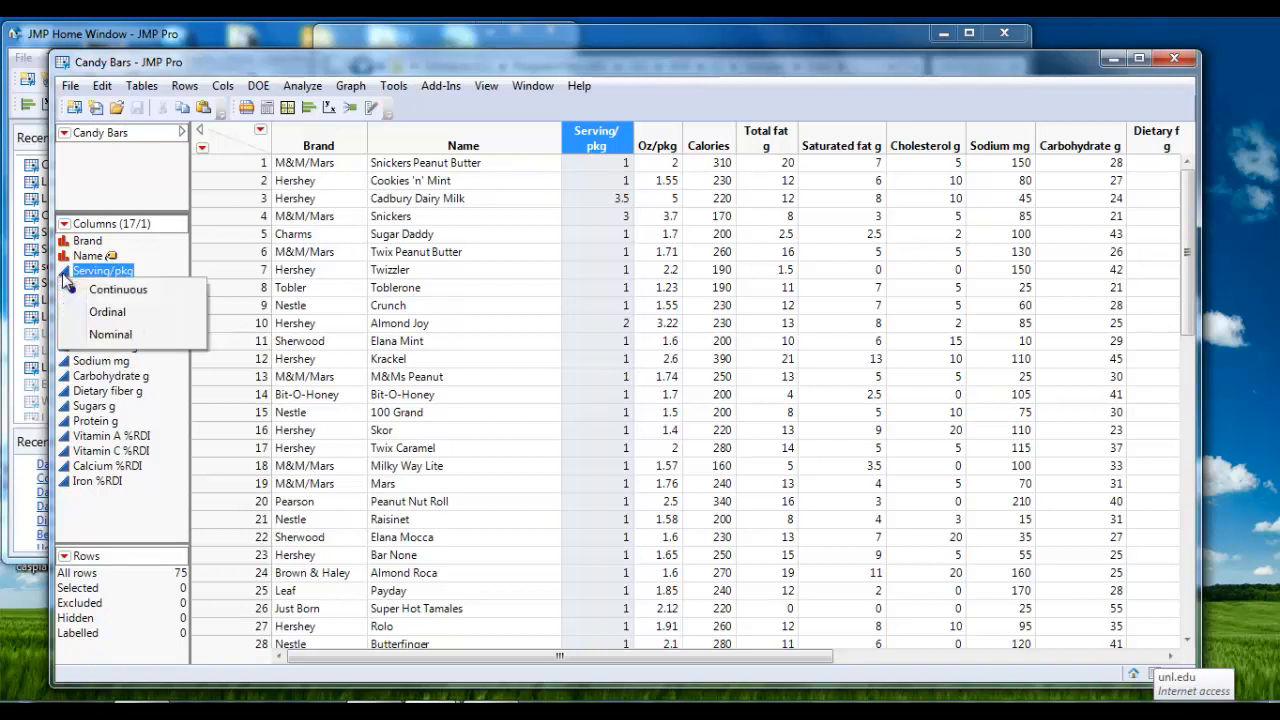
left_click(107, 322)
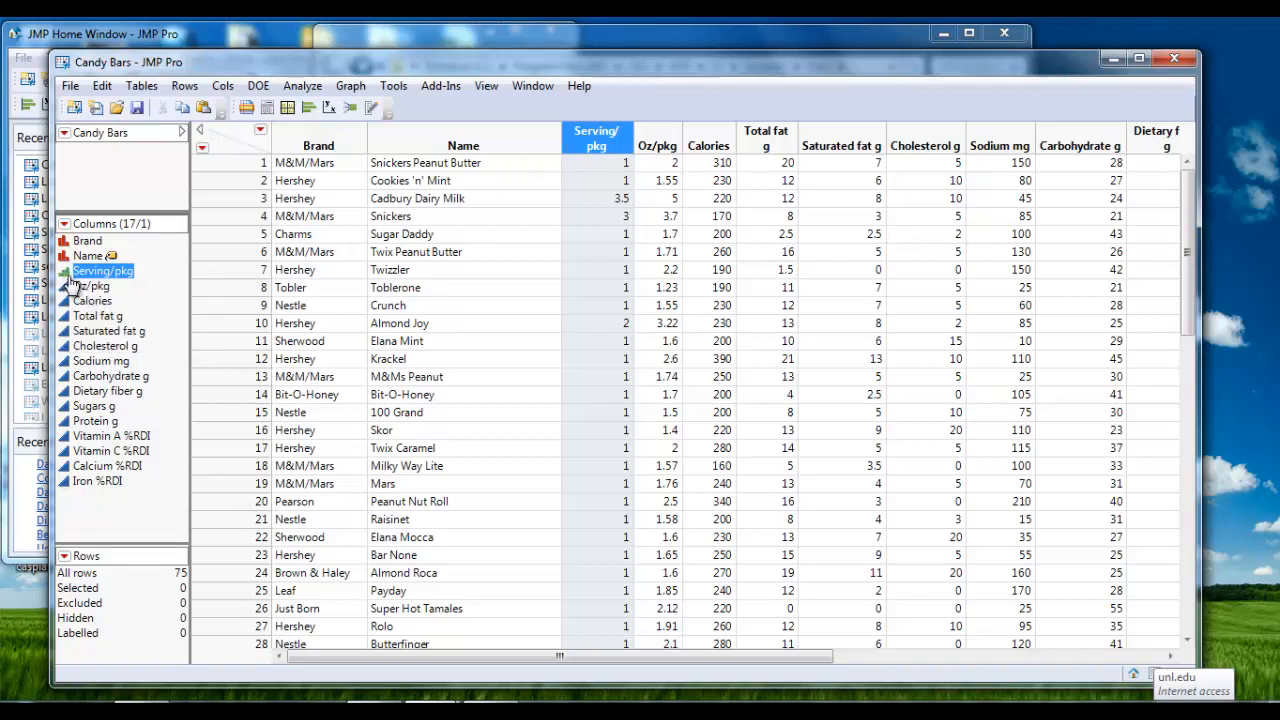
left_click(70, 280)
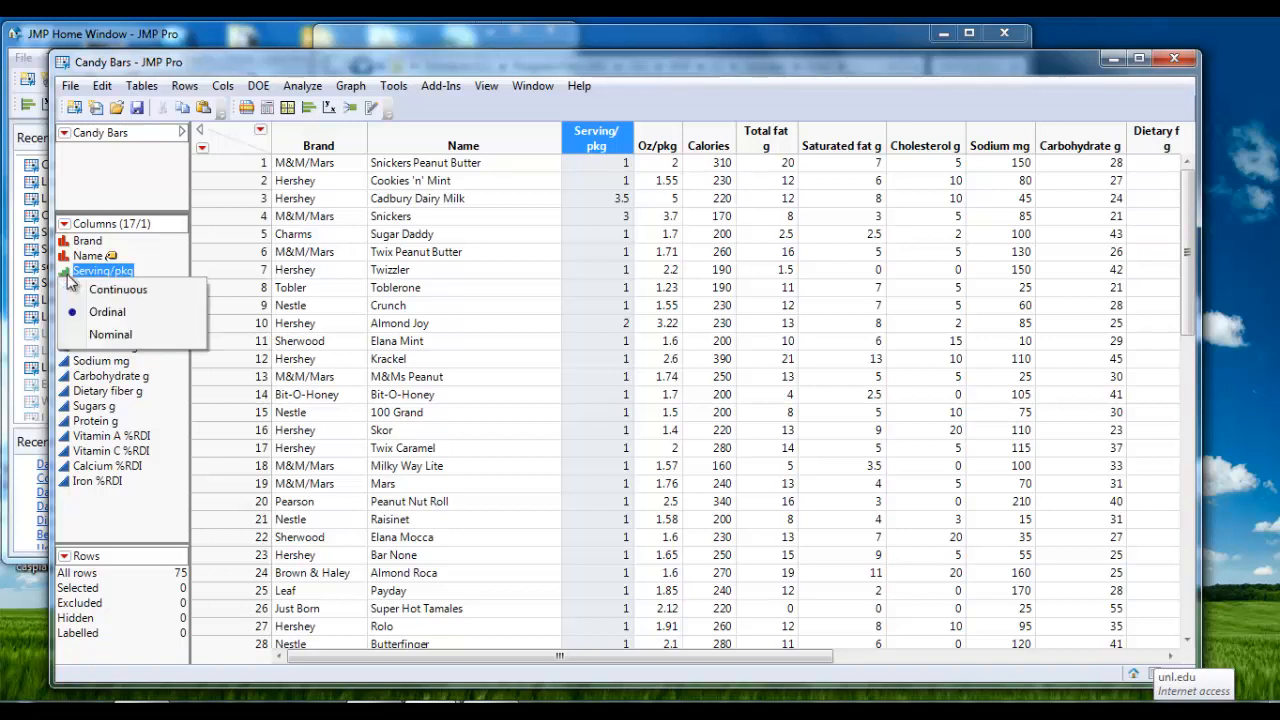
left_click(105, 340)
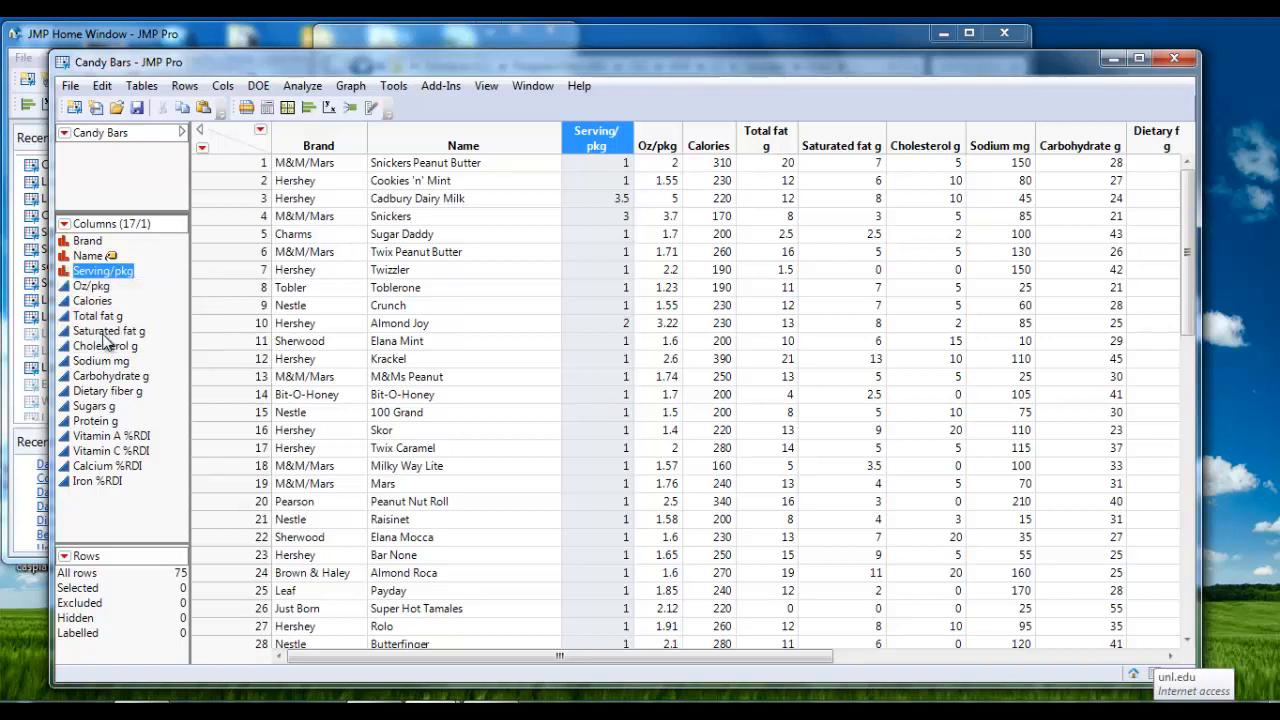
left_click(62, 273)
left_click(108, 292)
left_click(300, 87)
mouse_move(345, 88)
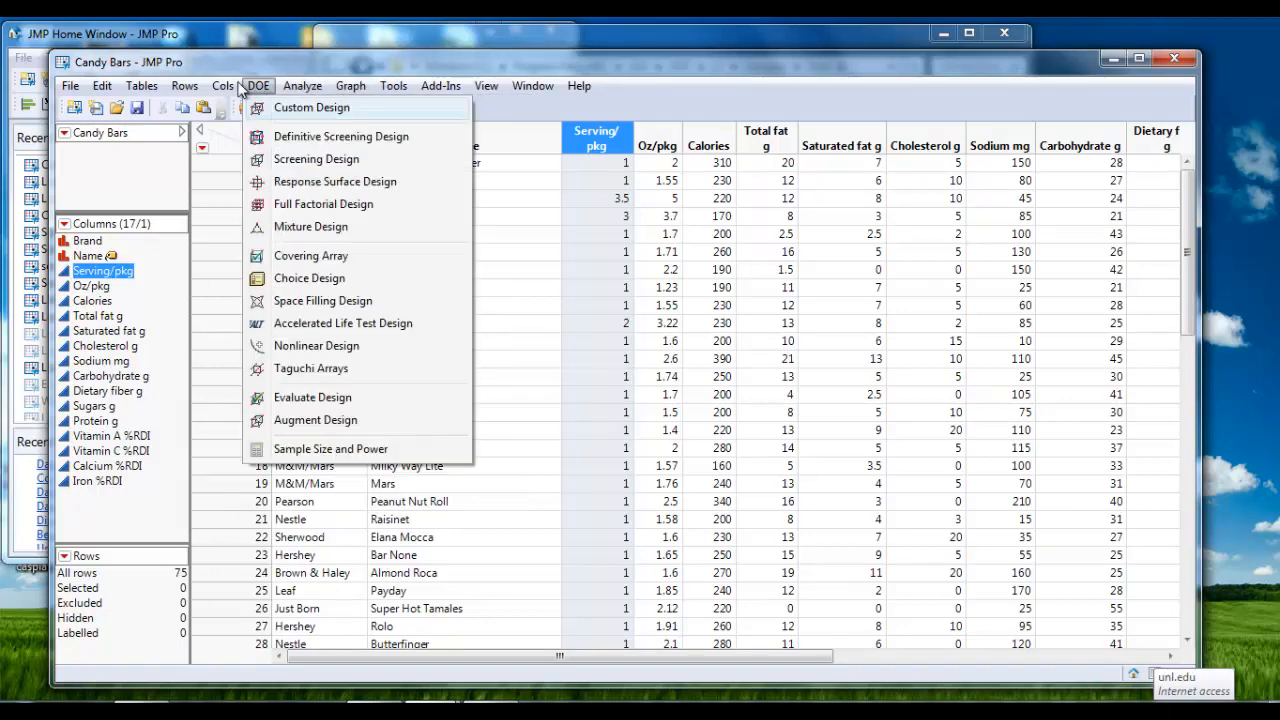
mouse_move(224, 90)
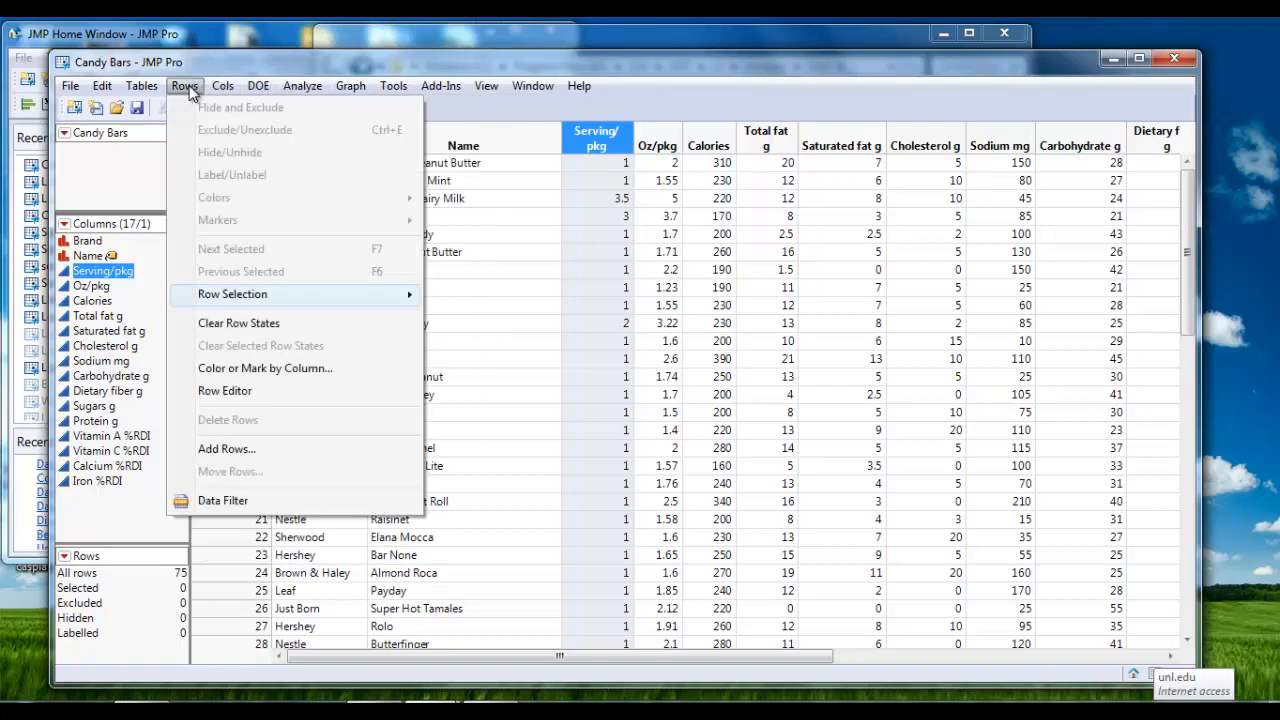
left_click(186, 88)
left_click(186, 88)
mouse_move(145, 90)
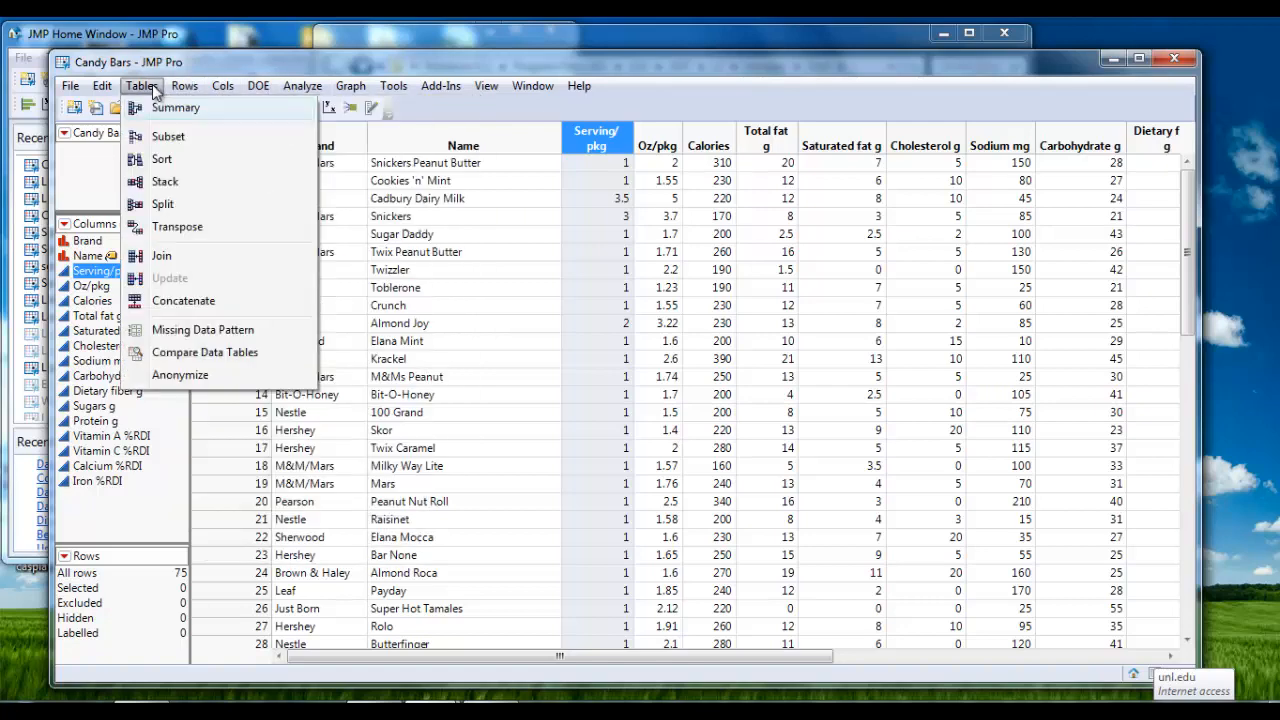
mouse_move(101, 90)
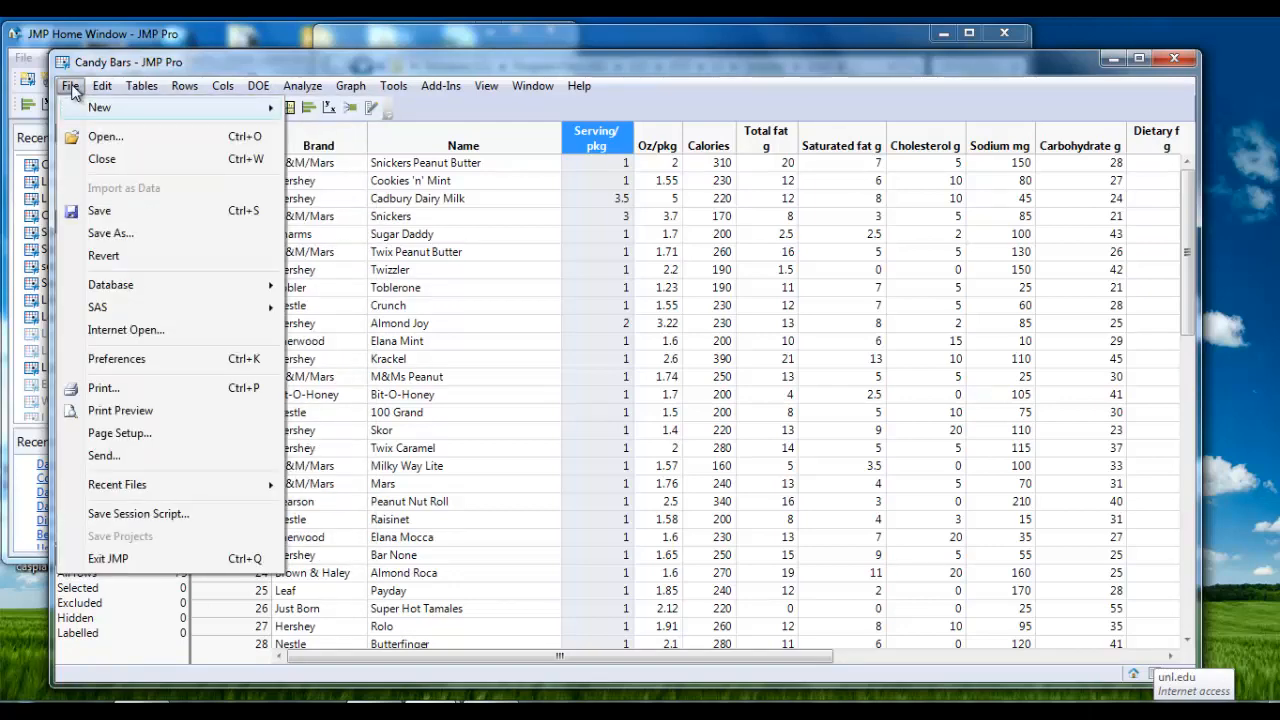
- Open the Column Info settings of the Oz/pkg column with its column name ready for editing
left_click(650, 145)
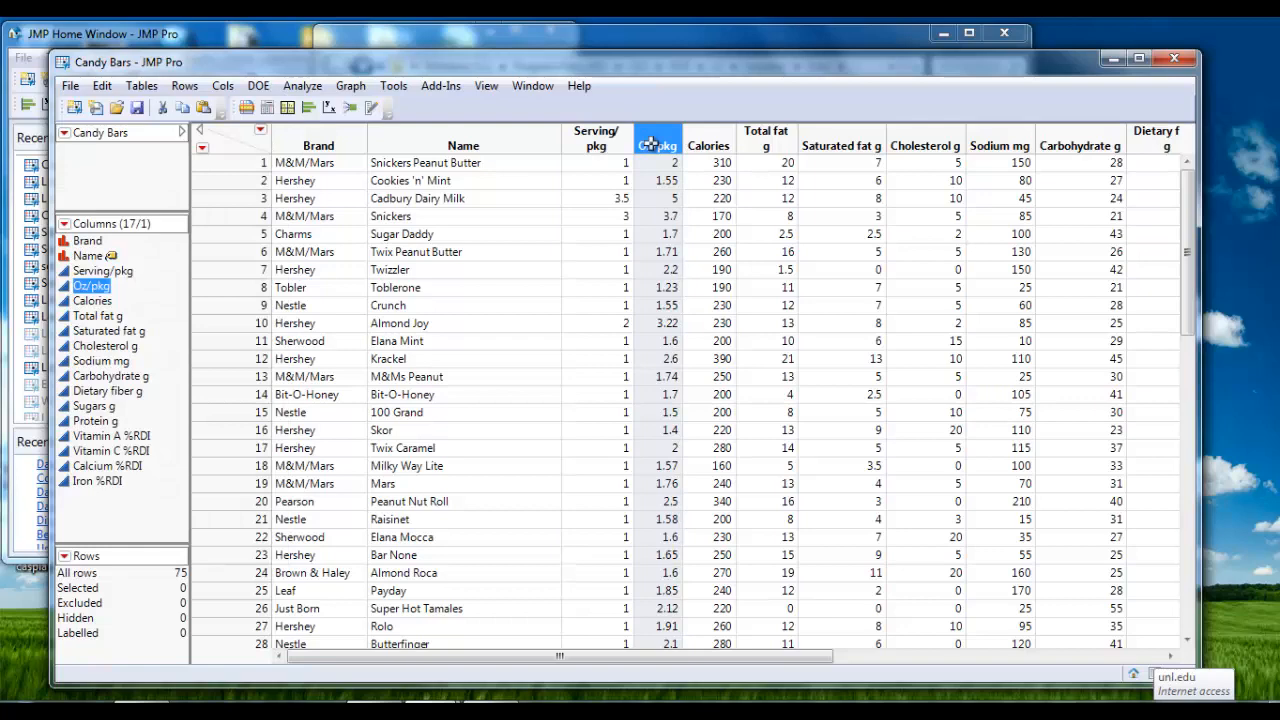
right_click(651, 145)
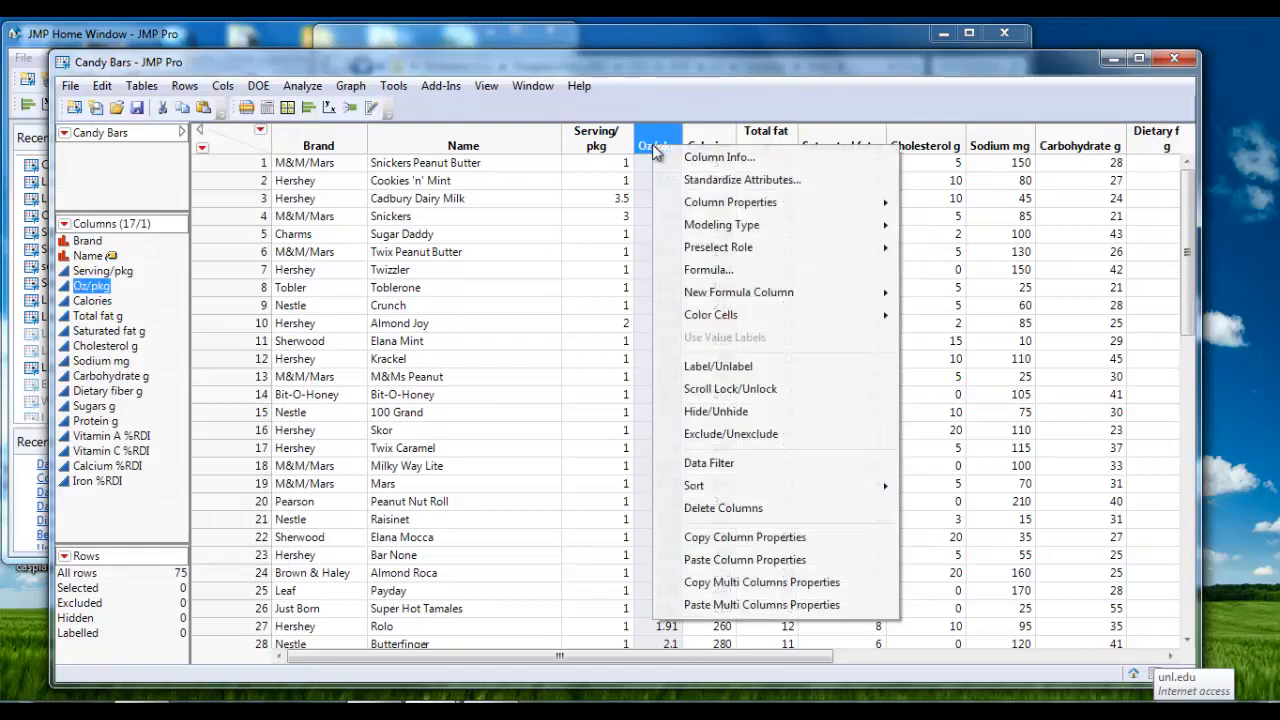
left_click(719, 159)
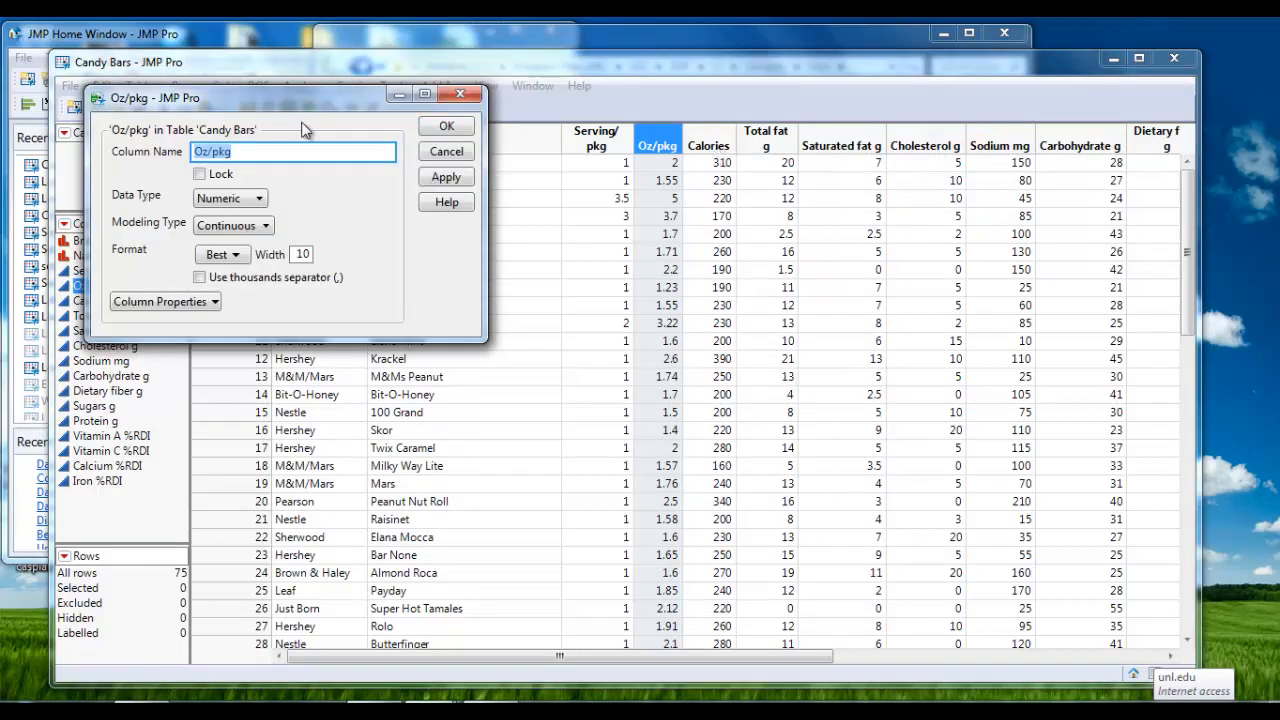
left_click(262, 153)
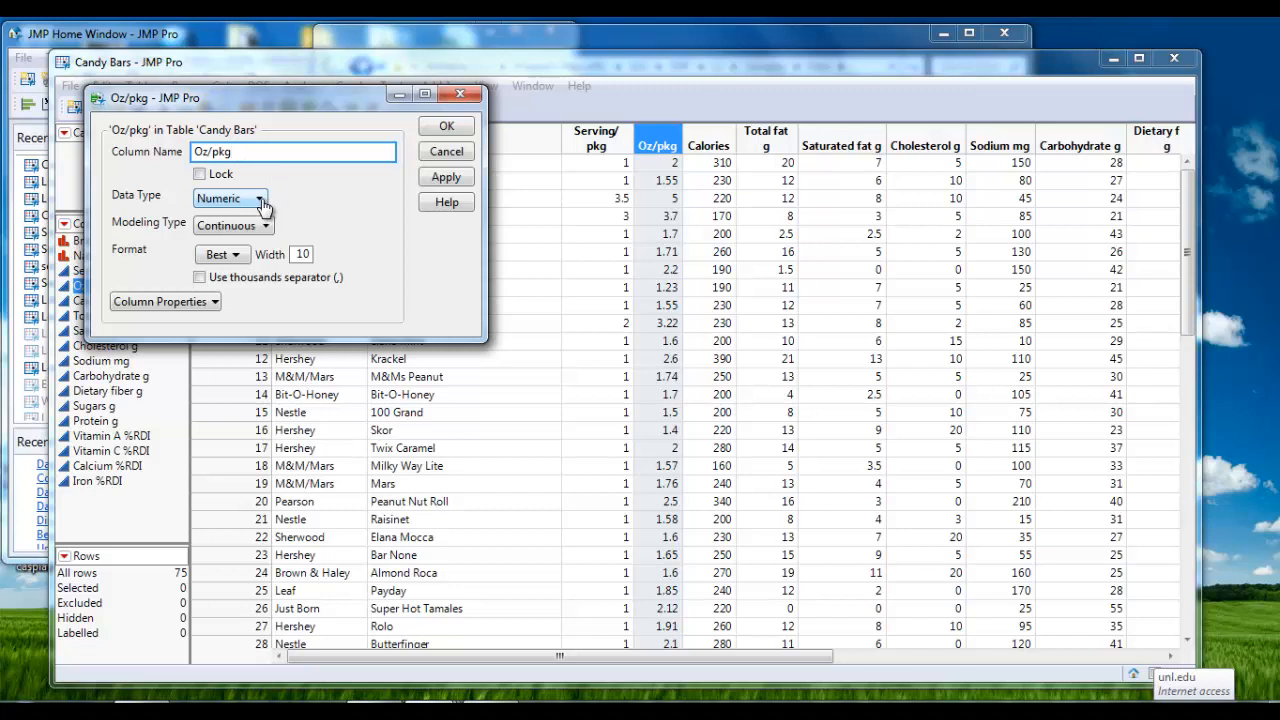
- Examine the data type and modeling type options in the Oz/pkg column's settings, leaving both as they are
left_click(260, 201)
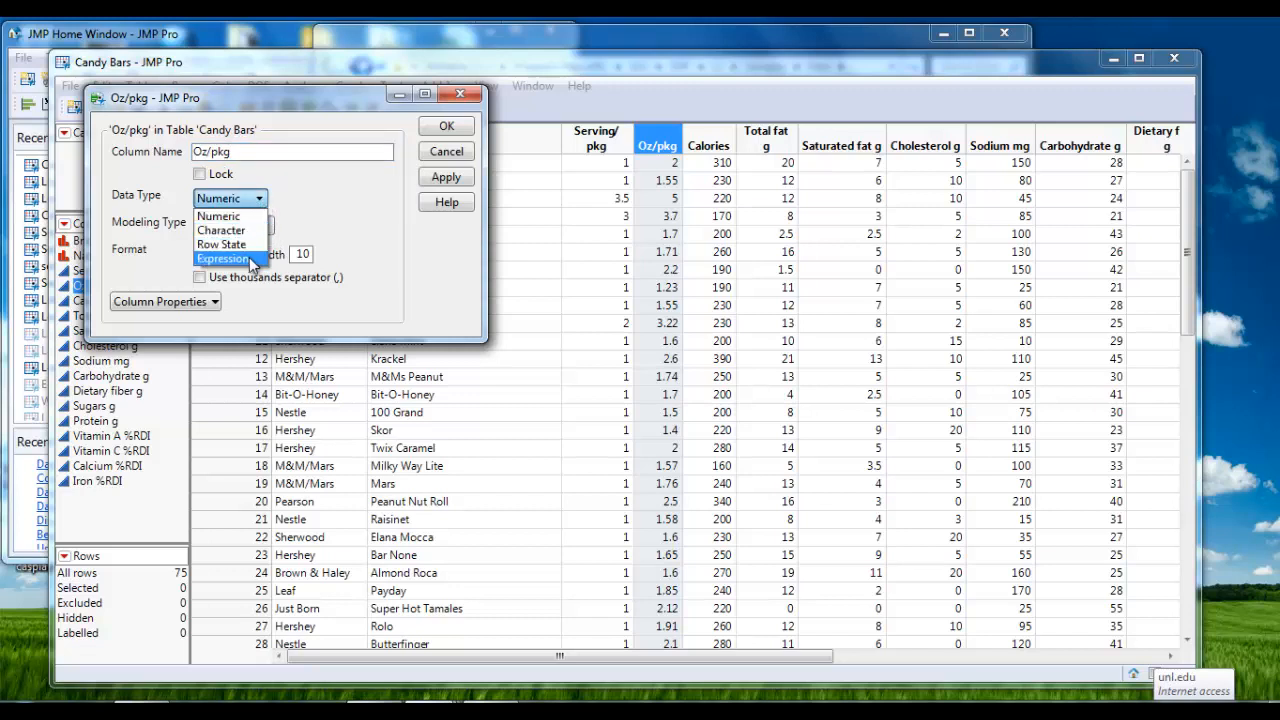
left_click(337, 189)
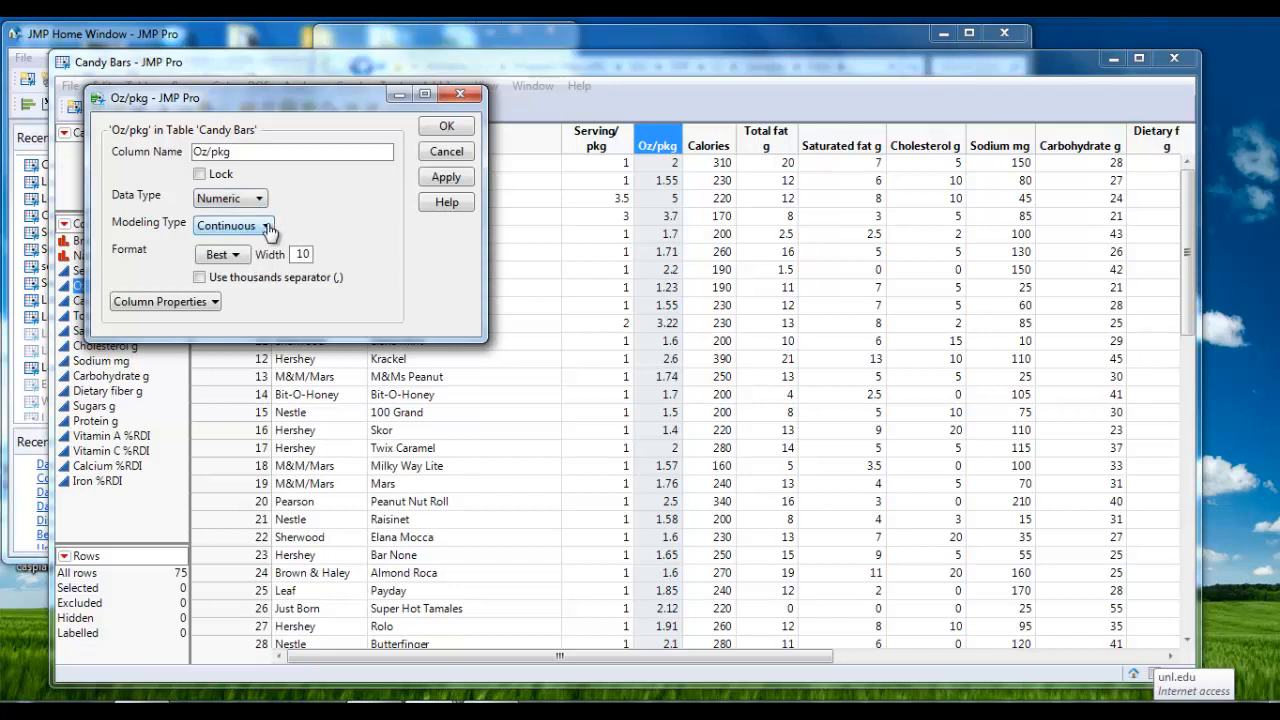
left_click(268, 228)
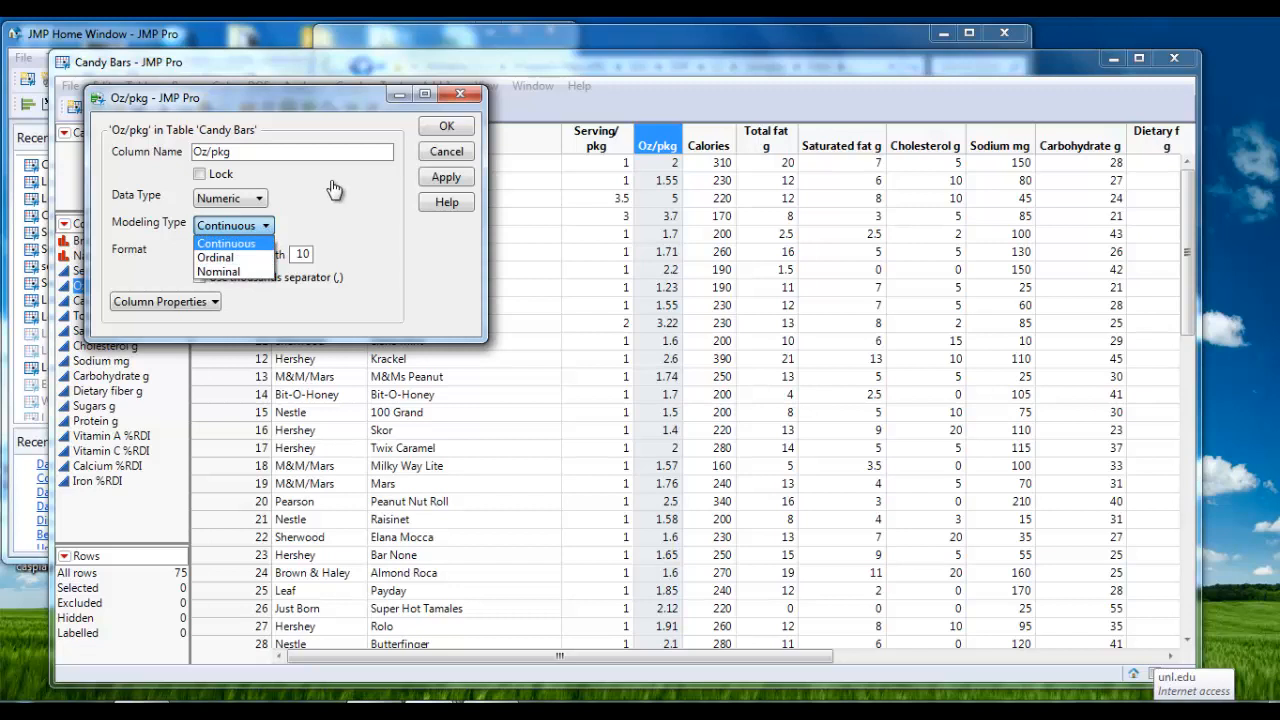
left_click(429, 271)
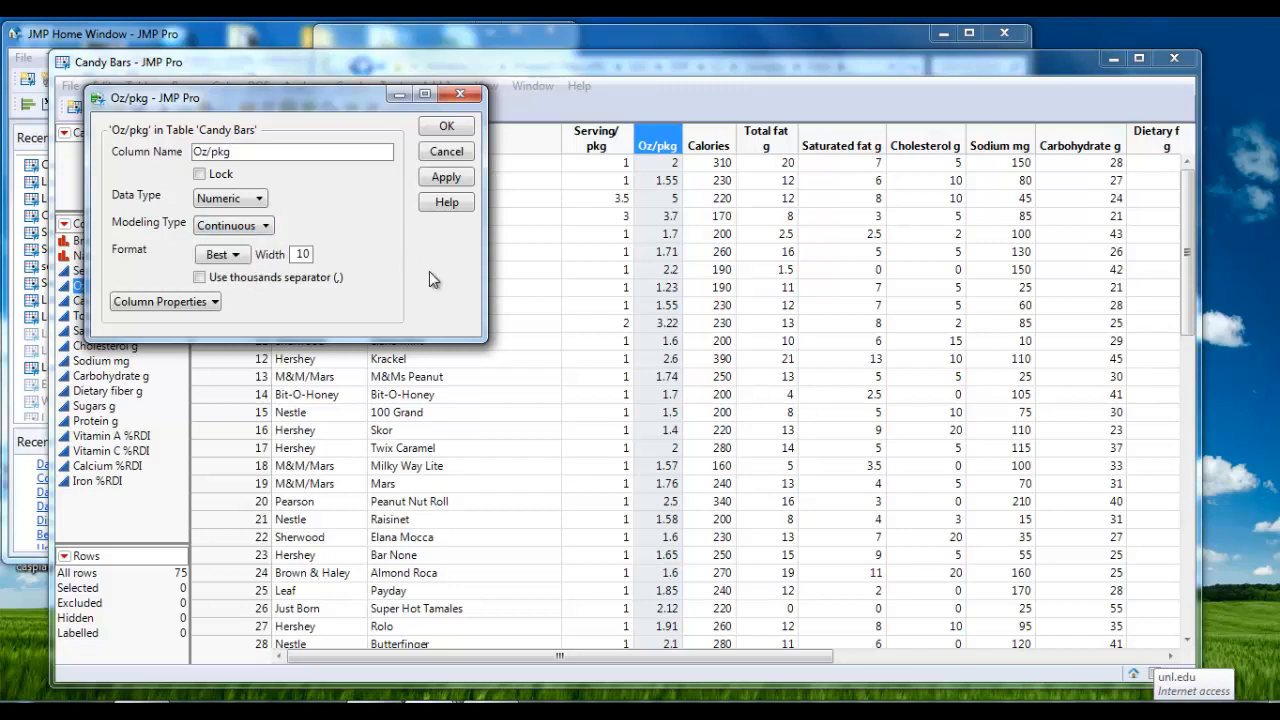
- Try the Character data type for the Oz/pkg column, restore Numeric with Continuous modeling, and accept the column settings
left_click(259, 202)
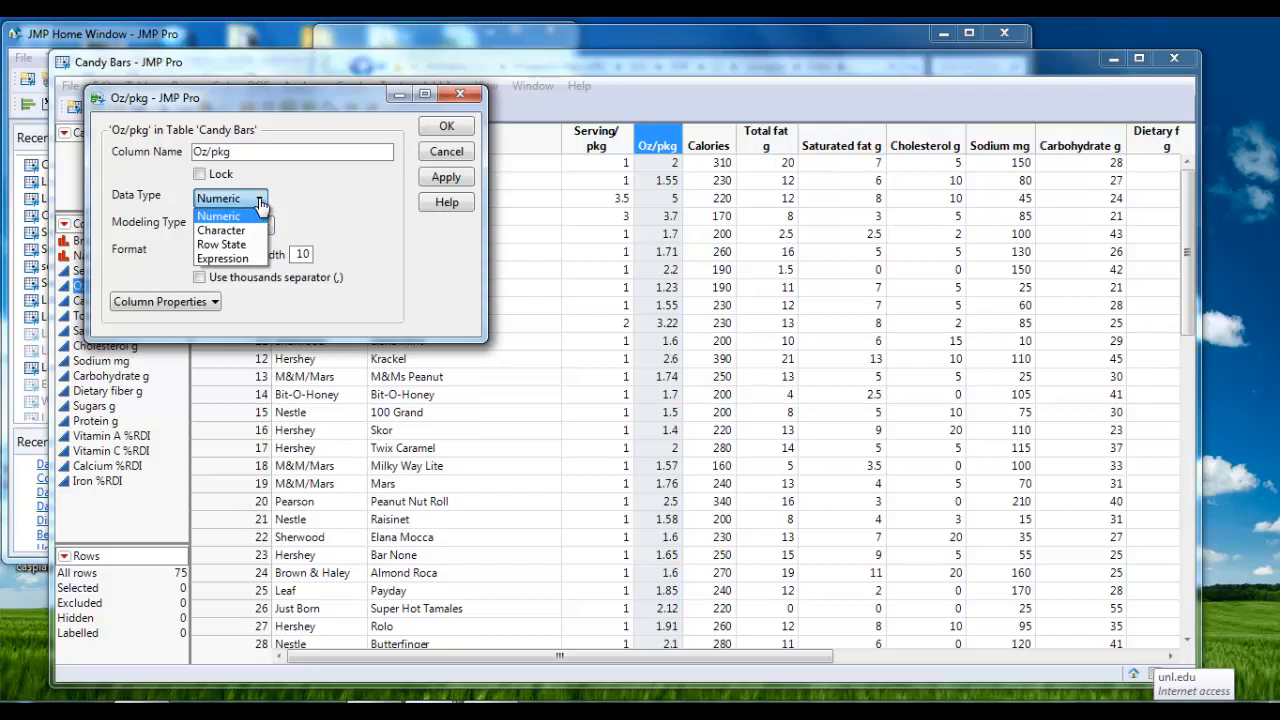
left_click(236, 230)
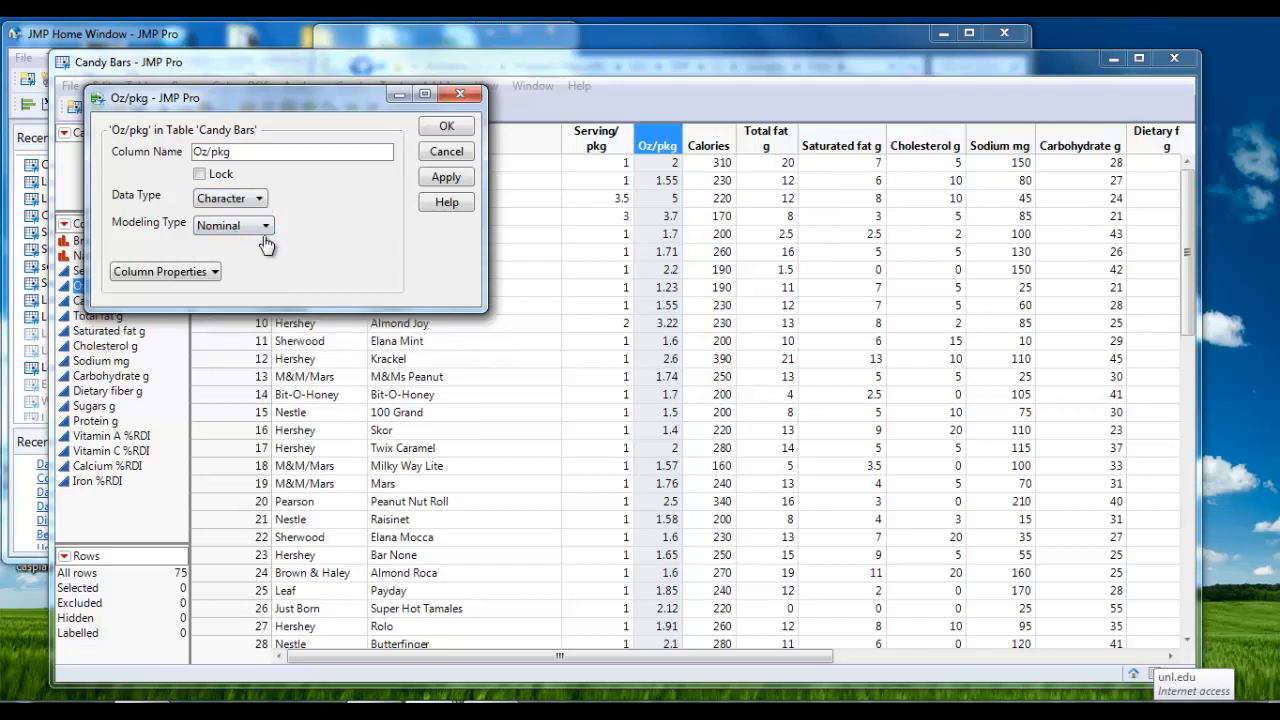
left_click(264, 227)
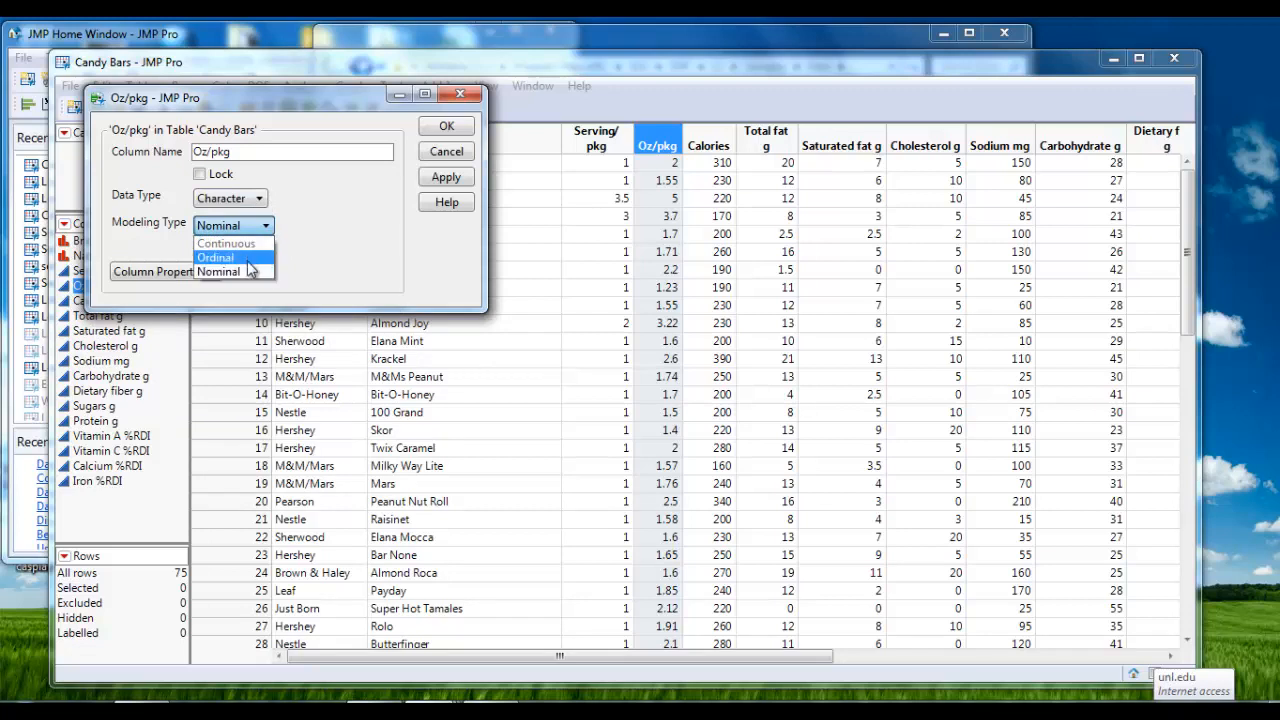
left_click(258, 200)
left_click(258, 200)
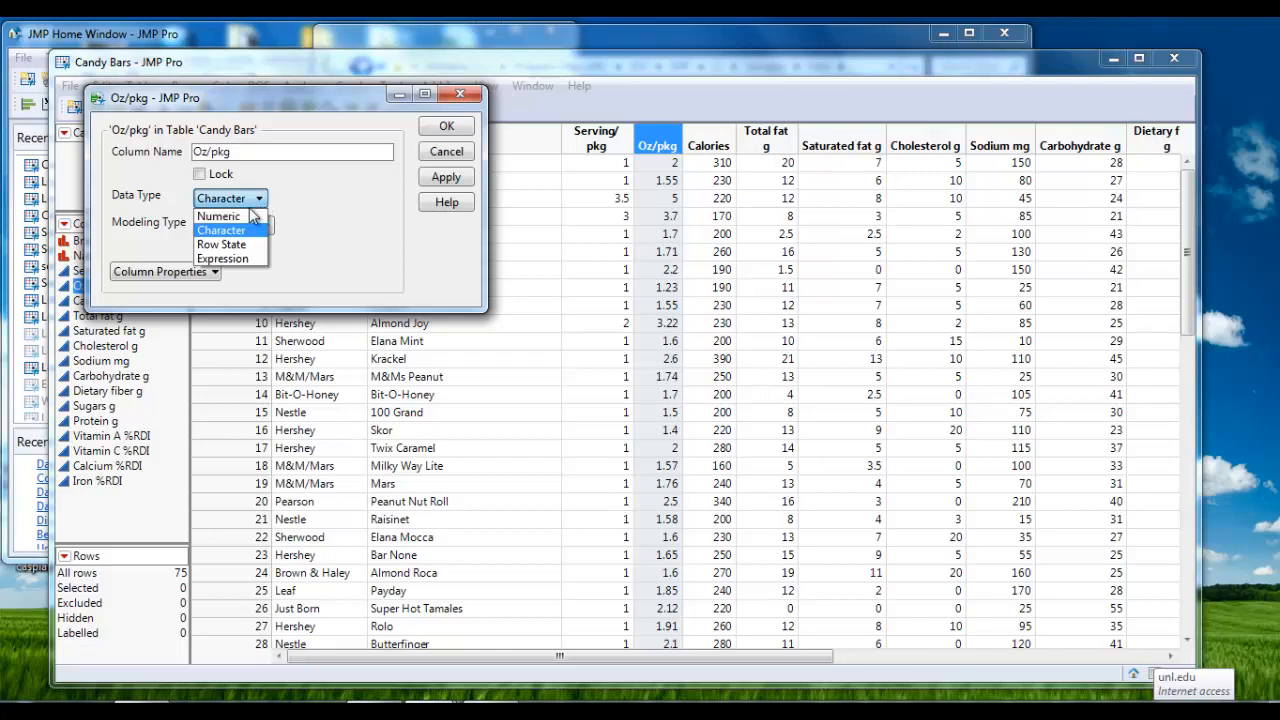
left_click(244, 216)
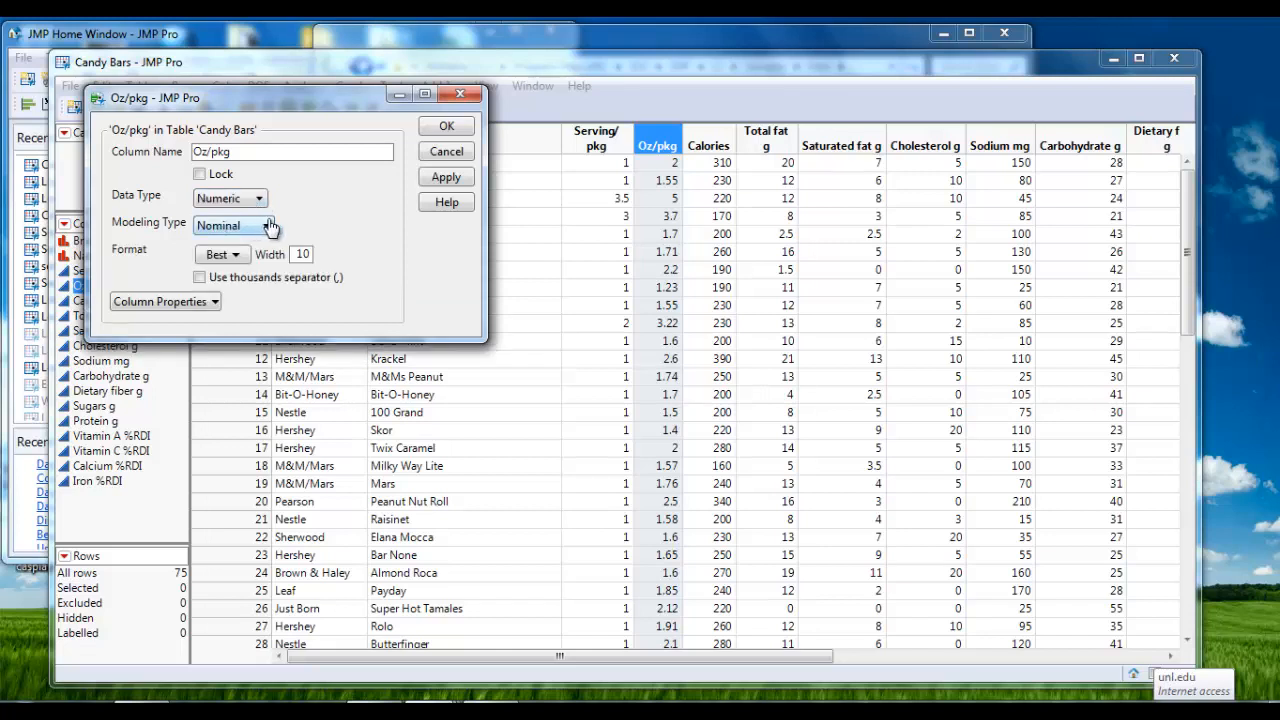
left_click(260, 226)
left_click(252, 245)
left_click(446, 126)
- Examine the column properties and modeling type commands available for the Oz/pkg column
right_click(652, 146)
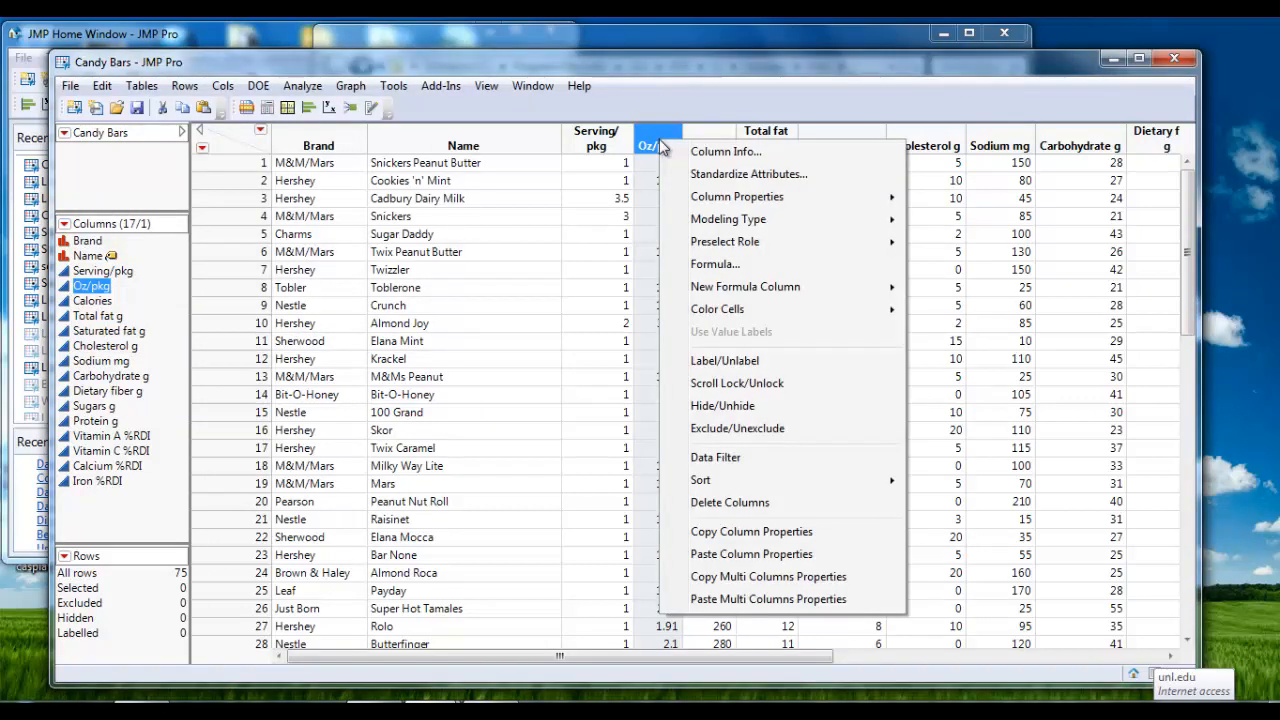
mouse_move(712, 200)
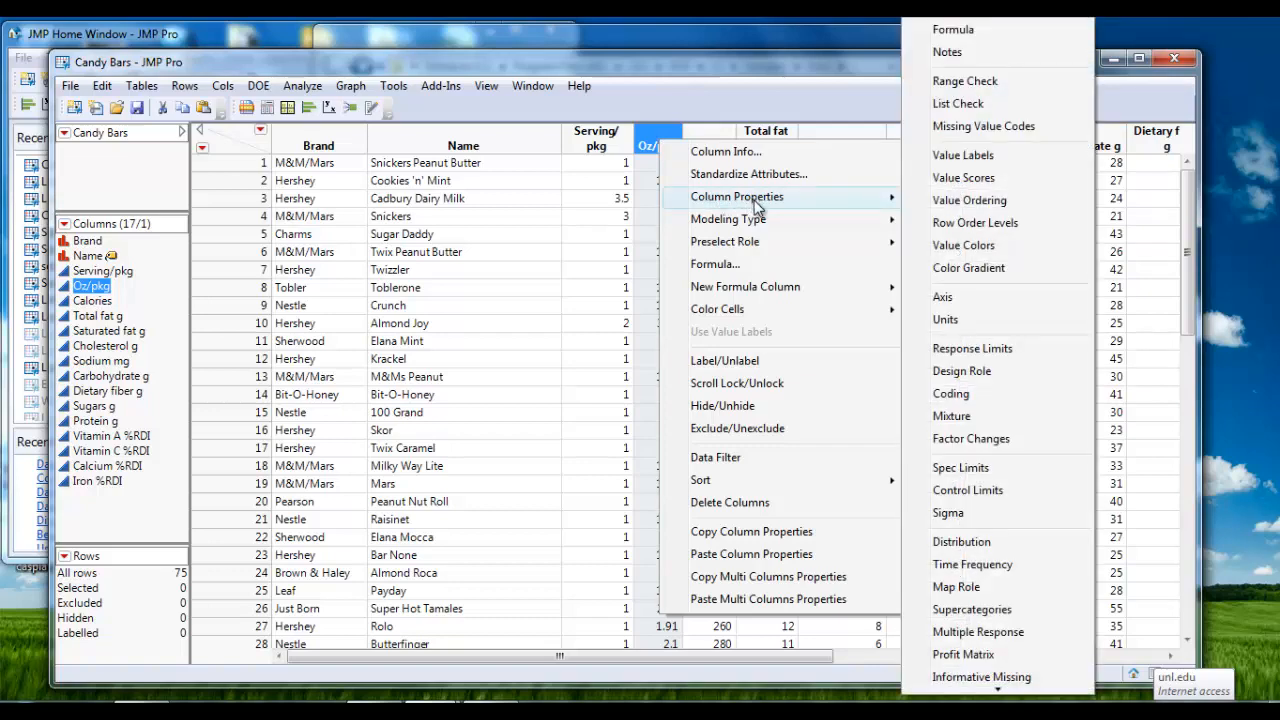
mouse_move(766, 222)
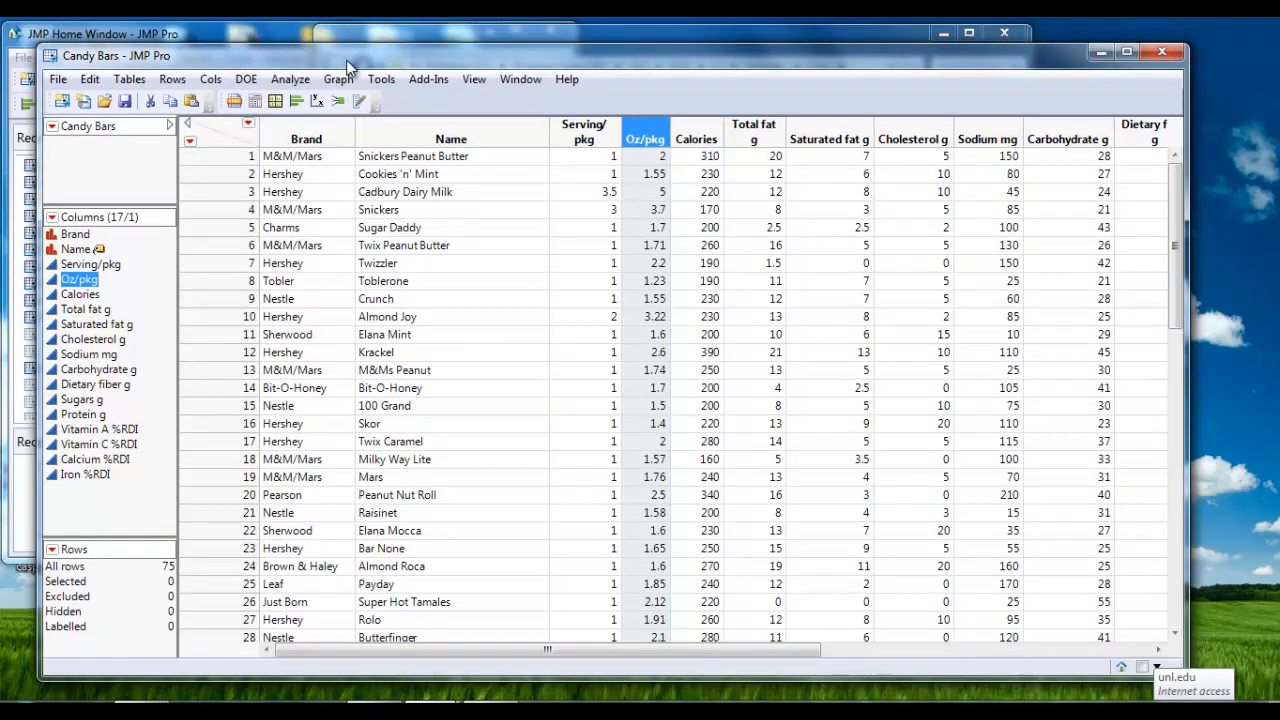
- Save the Candy Bars table as an Excel Workbook, accepting the loss of JMP formatting, and view it in Excel
left_click_drag(347, 62, 341, 52)
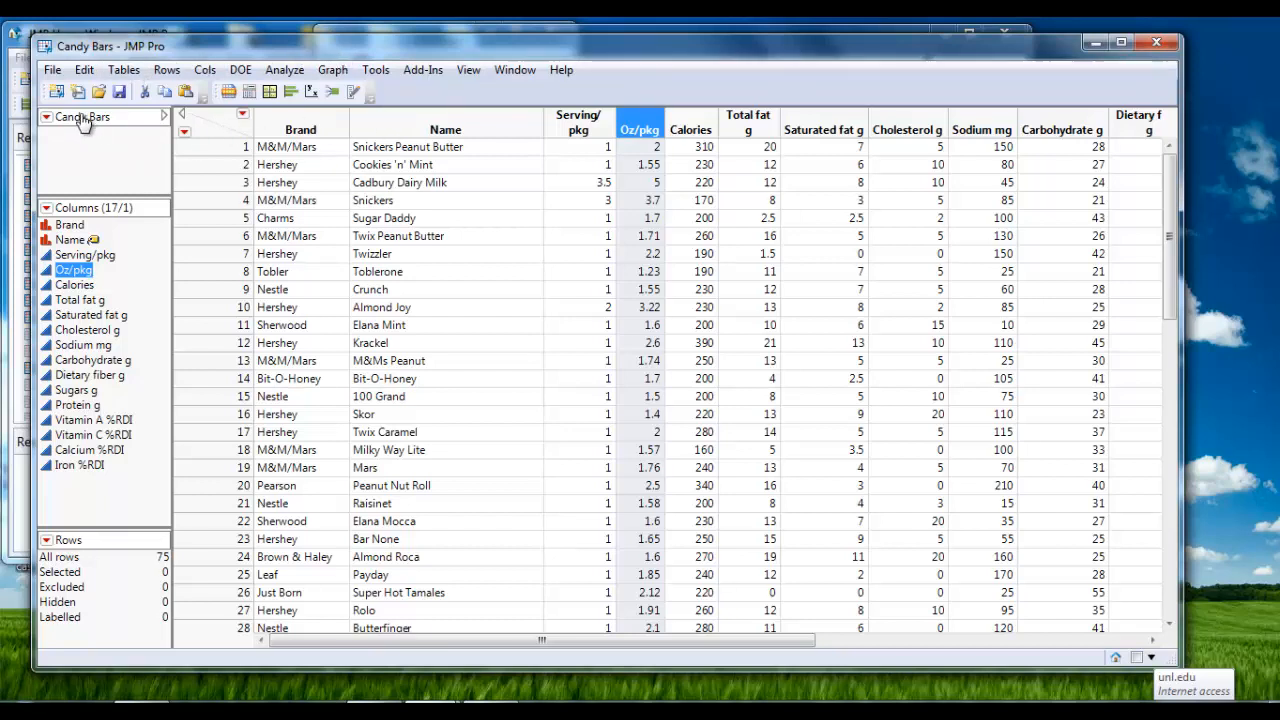
left_click(55, 71)
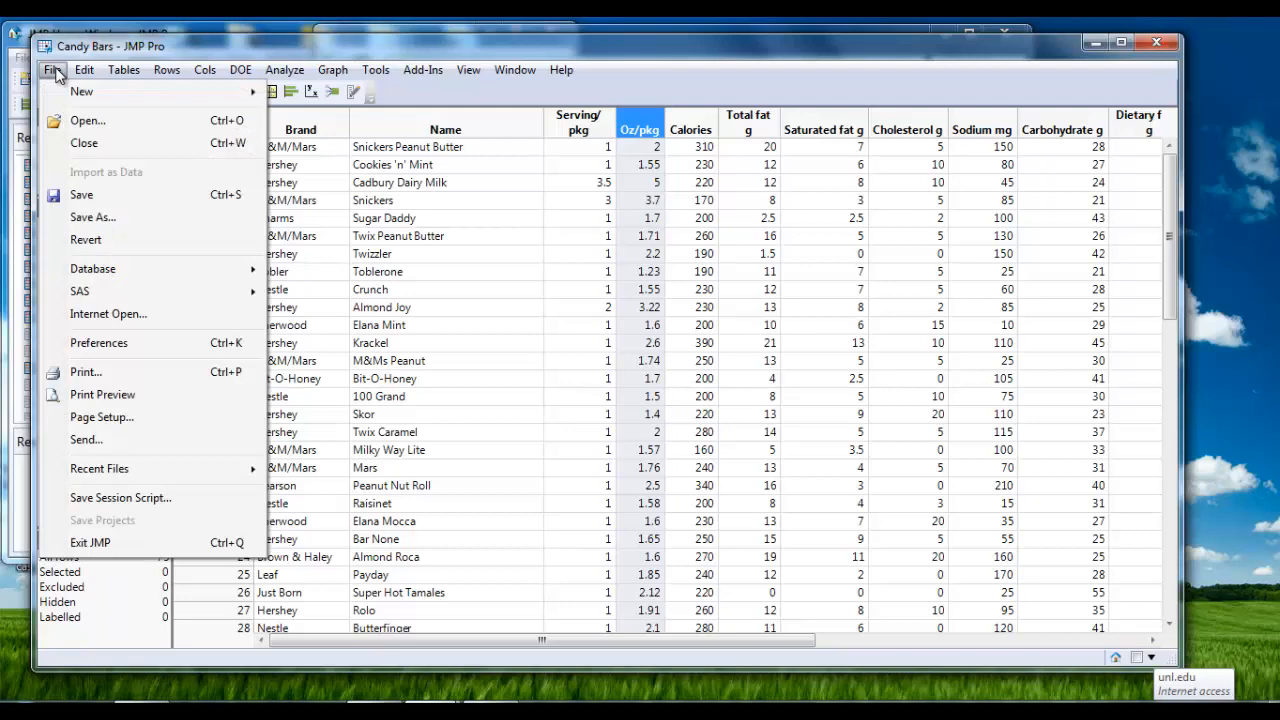
left_click(94, 216)
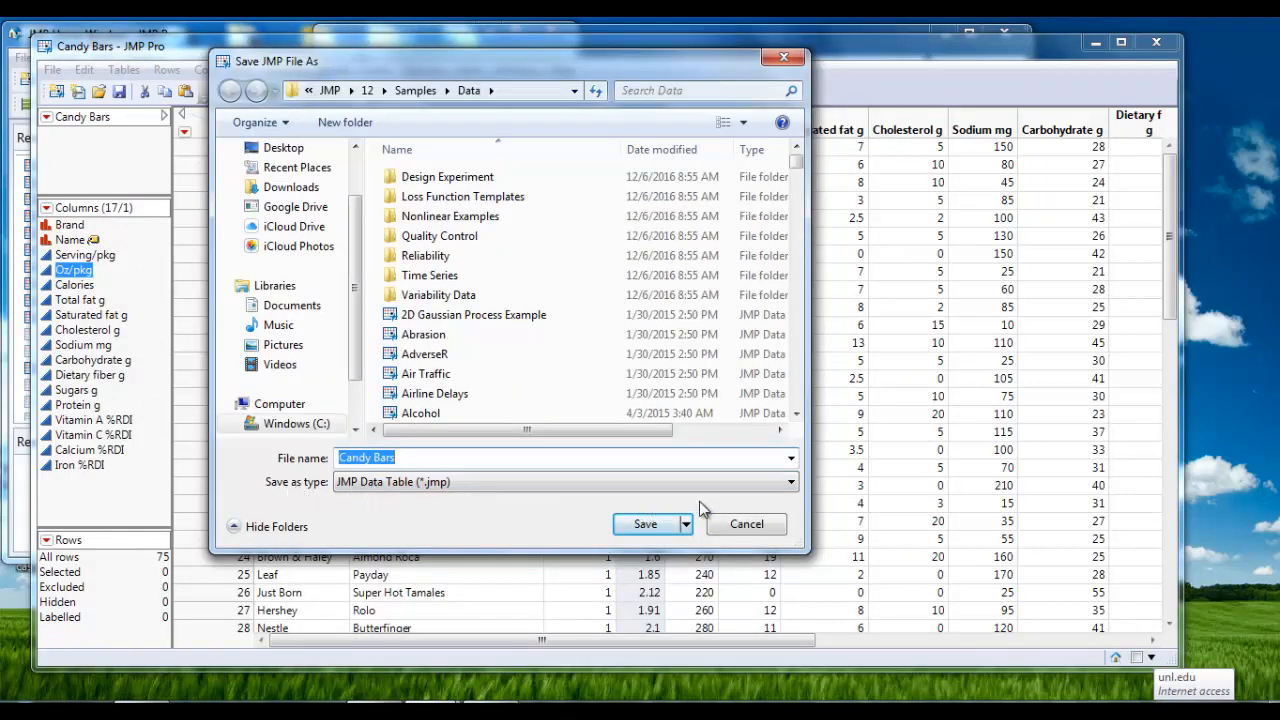
left_click(790, 486)
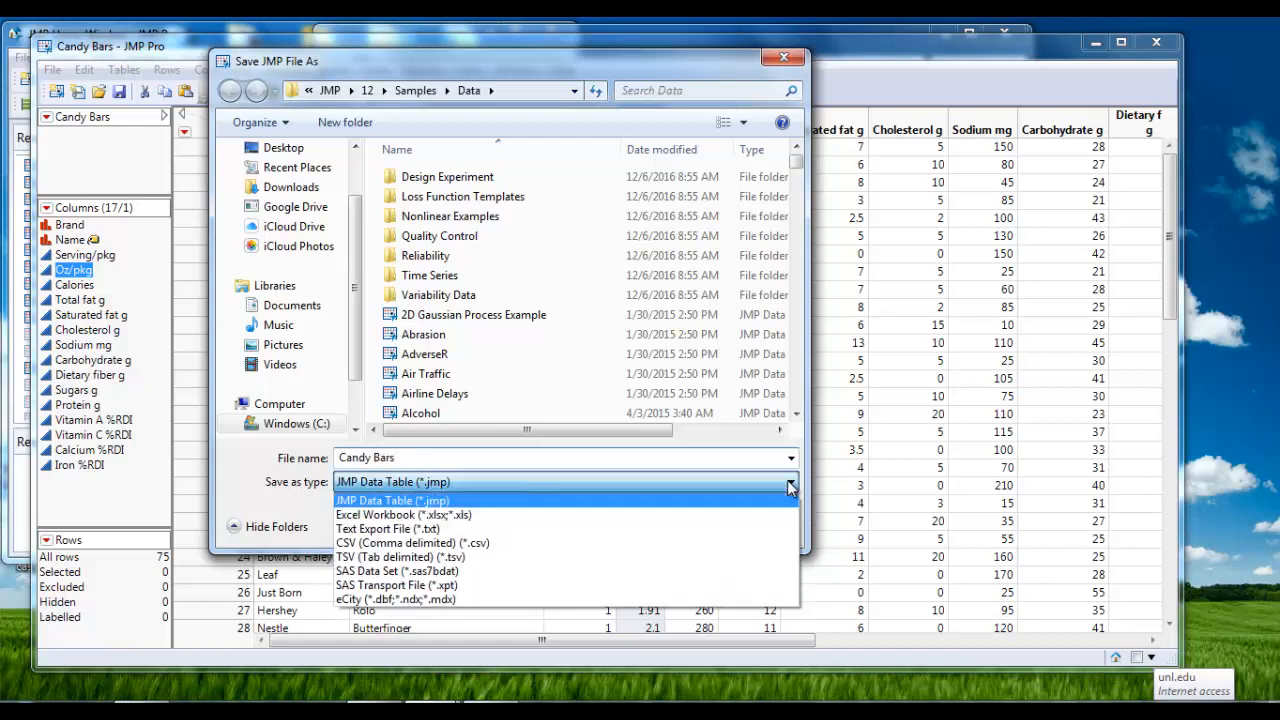
left_click(410, 515)
left_click(654, 561)
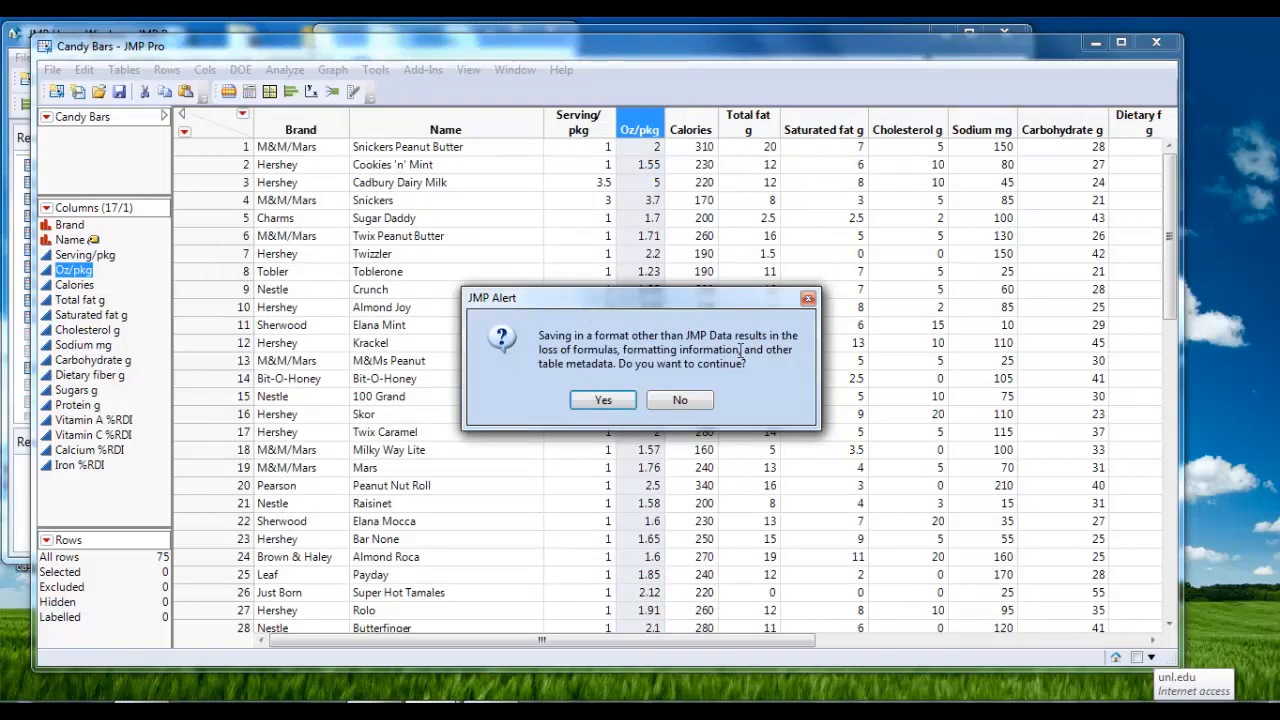
left_click(605, 402)
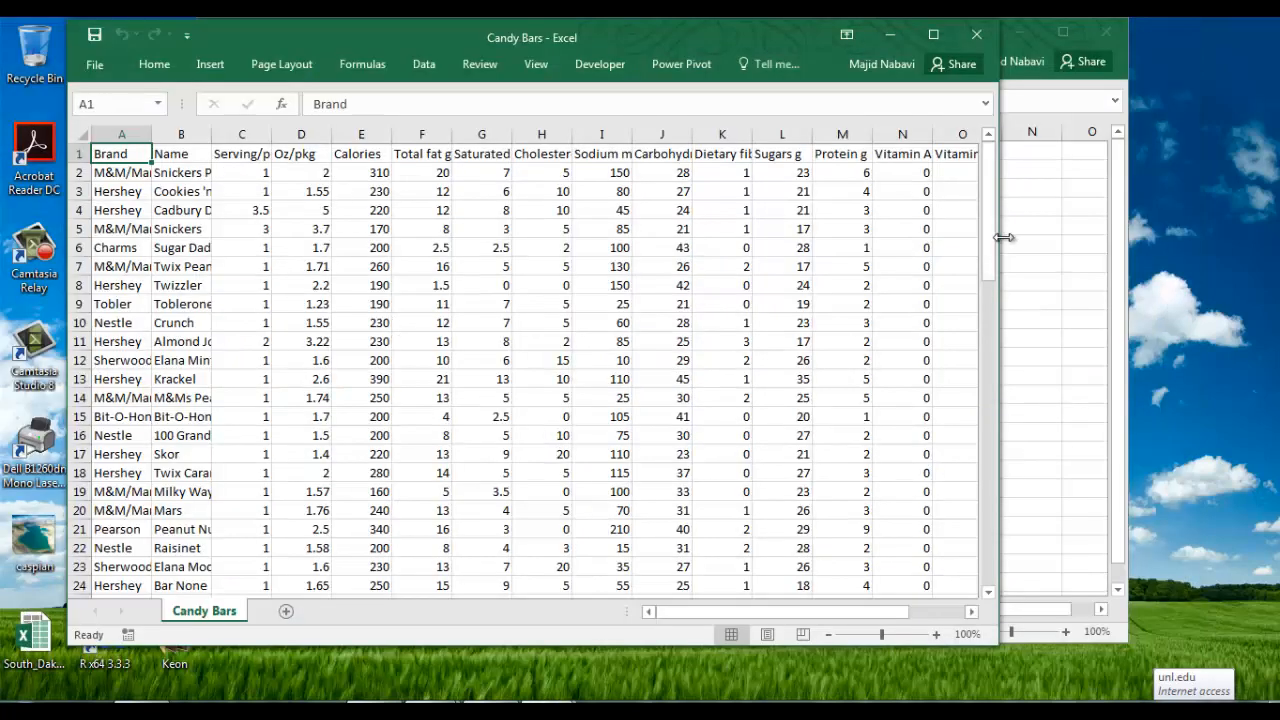
mouse_move(997, 240)
left_mouse_down()
mouse_move(1006, 429)
mouse_move(975, 253)
left_mouse_up()
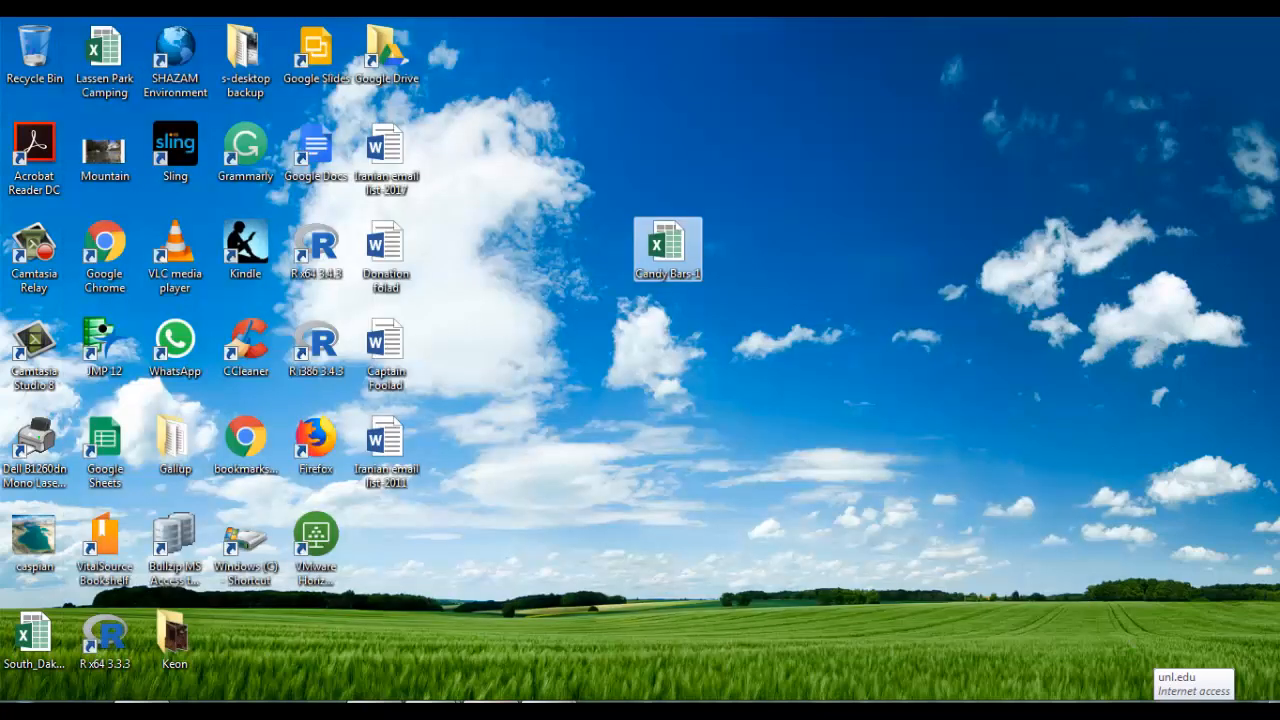
- Switch back to the JMP Home Window and open the Candy Bars-1 Excel file from the Desktop
left_click(433, 708)
left_click(335, 618)
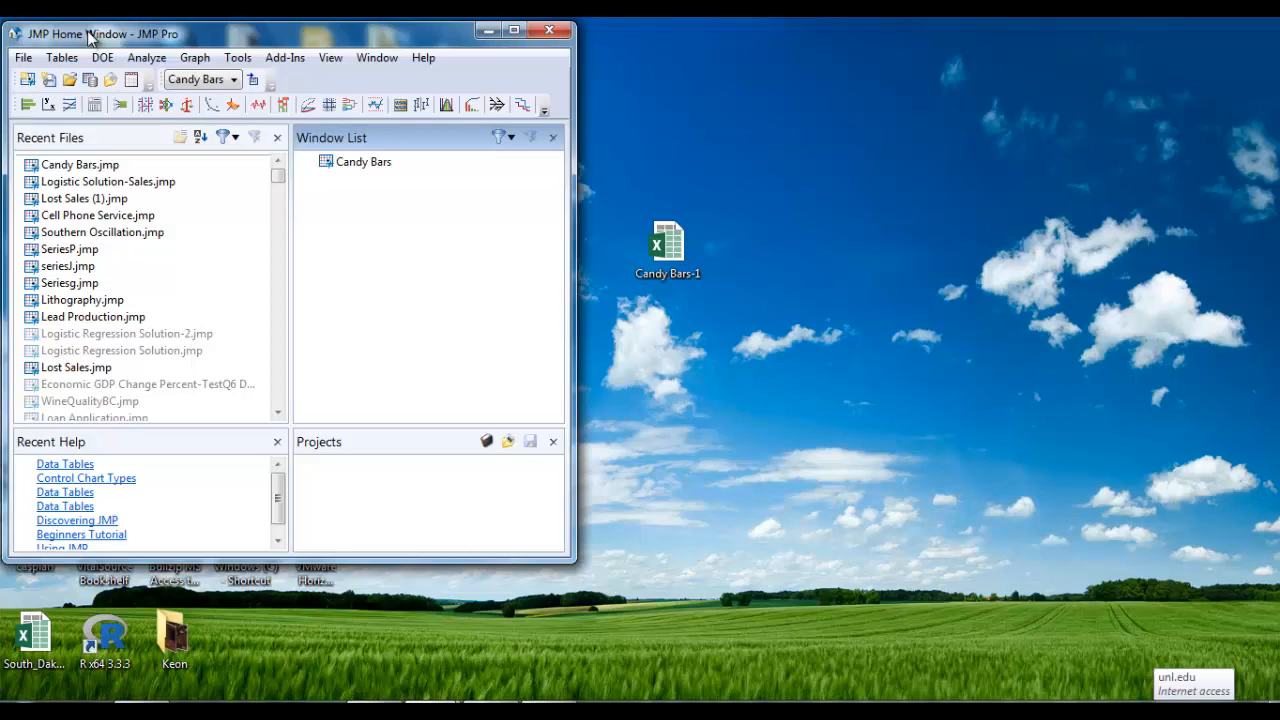
left_click(23, 58)
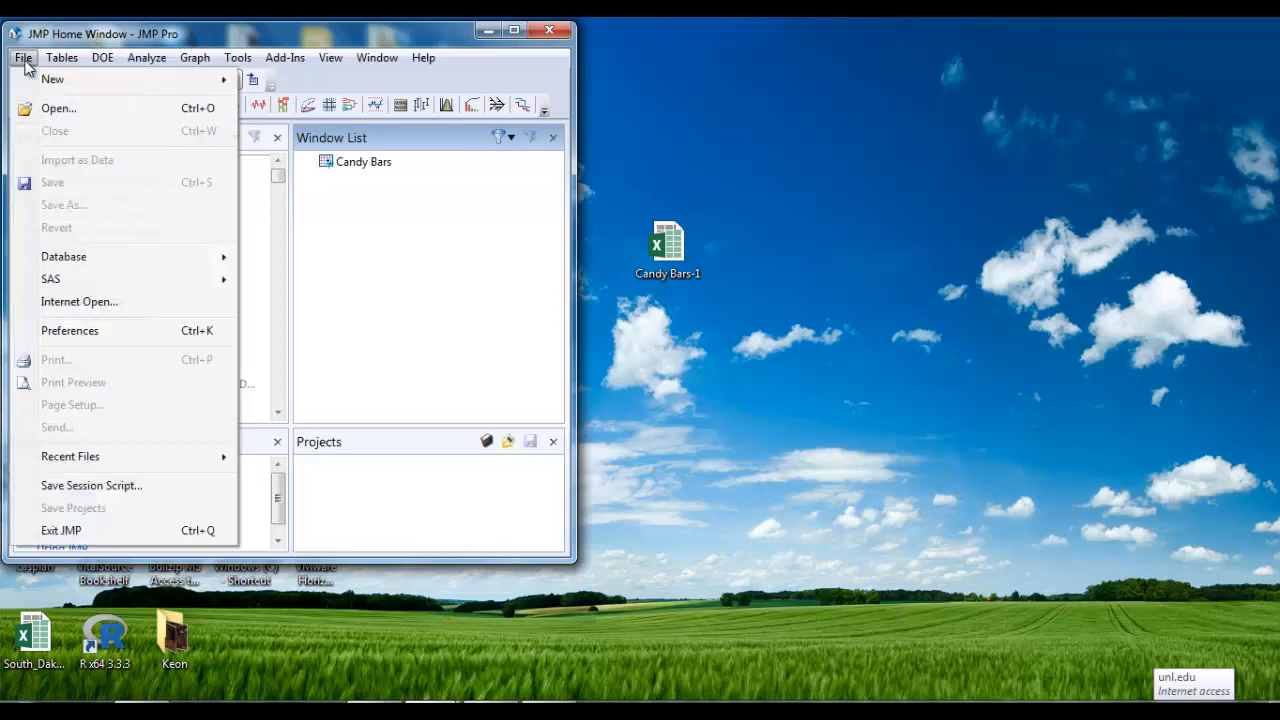
left_click(57, 110)
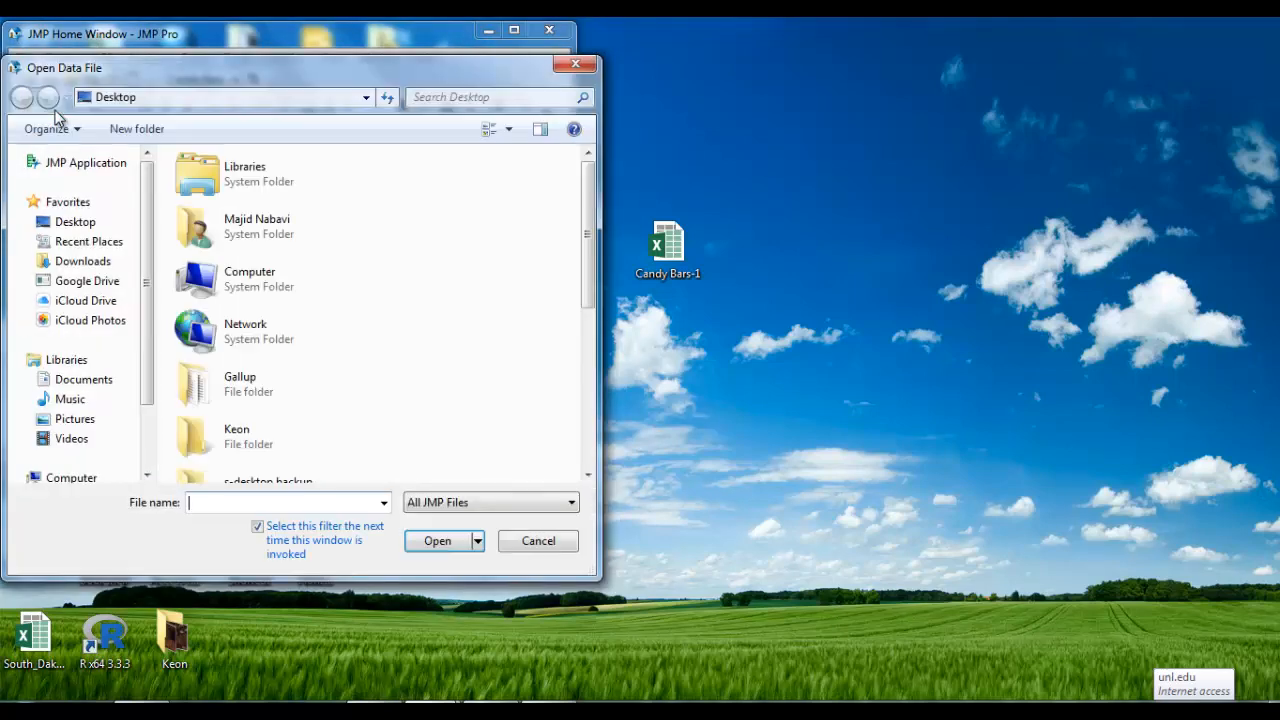
left_click(90, 226)
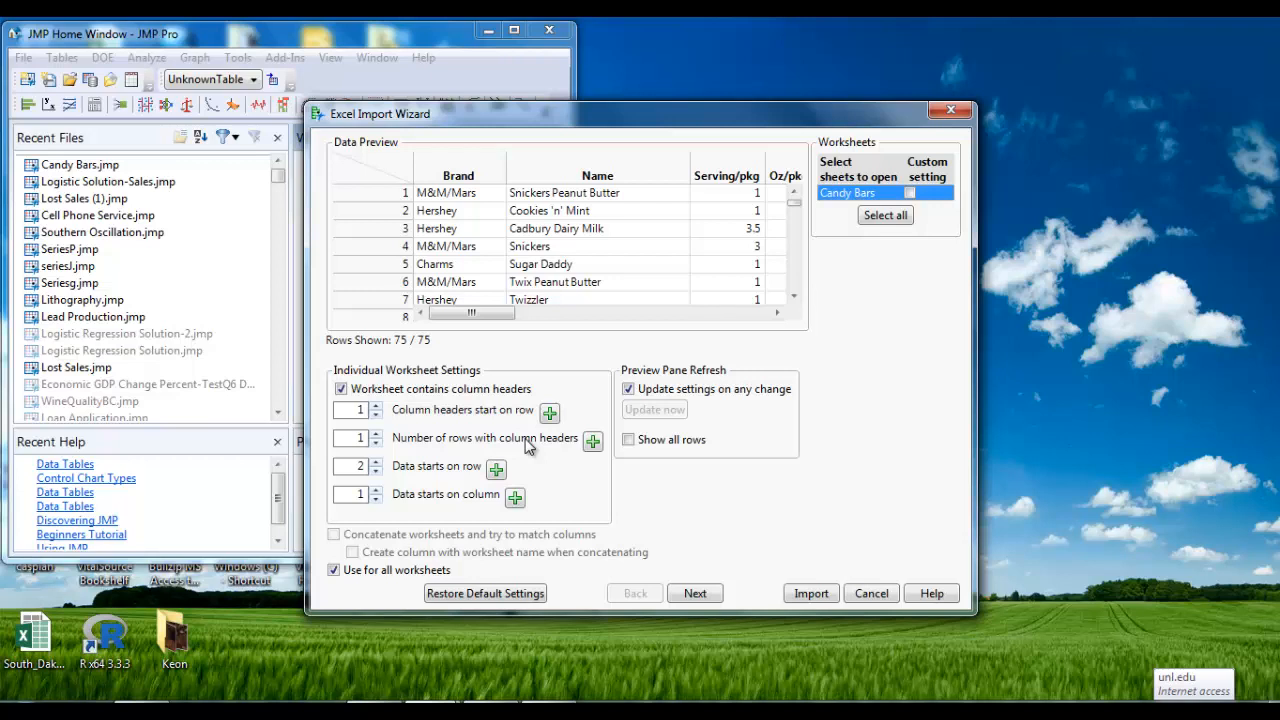
- Preview the import with 3 rows of column headers, and return the number of header rows to 1
left_click(375, 435)
left_click(375, 435)
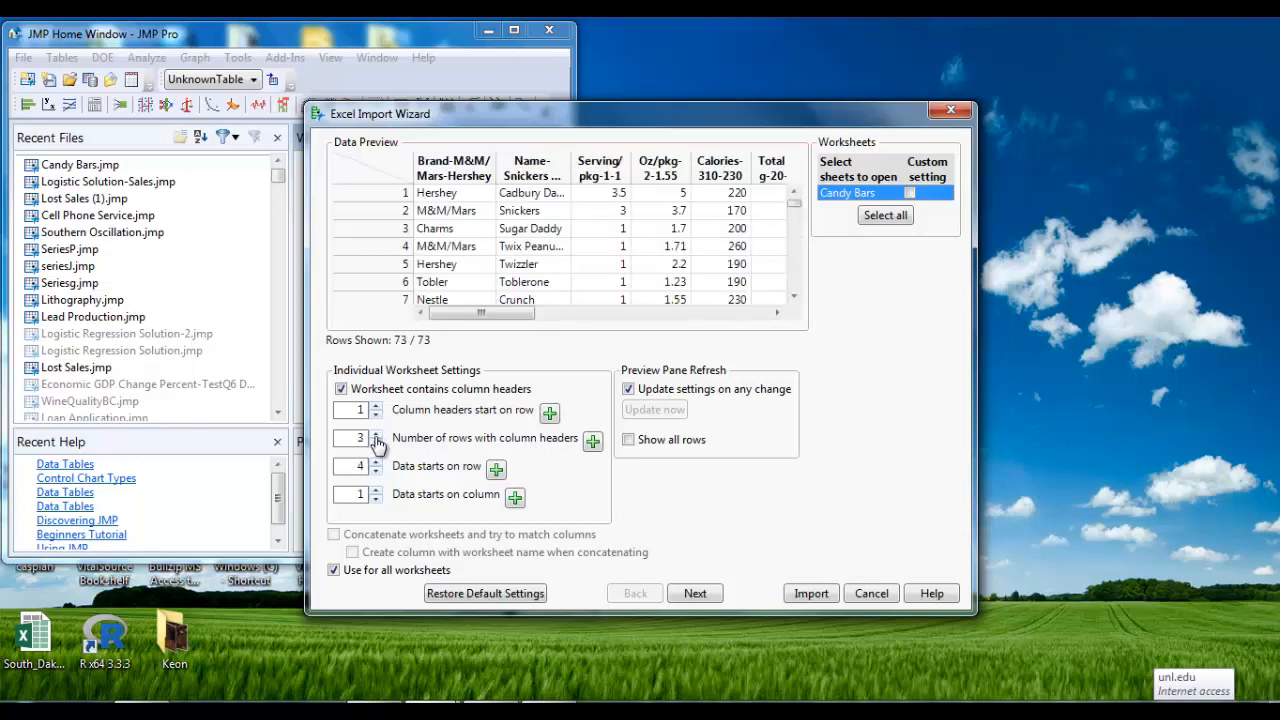
left_click(376, 445)
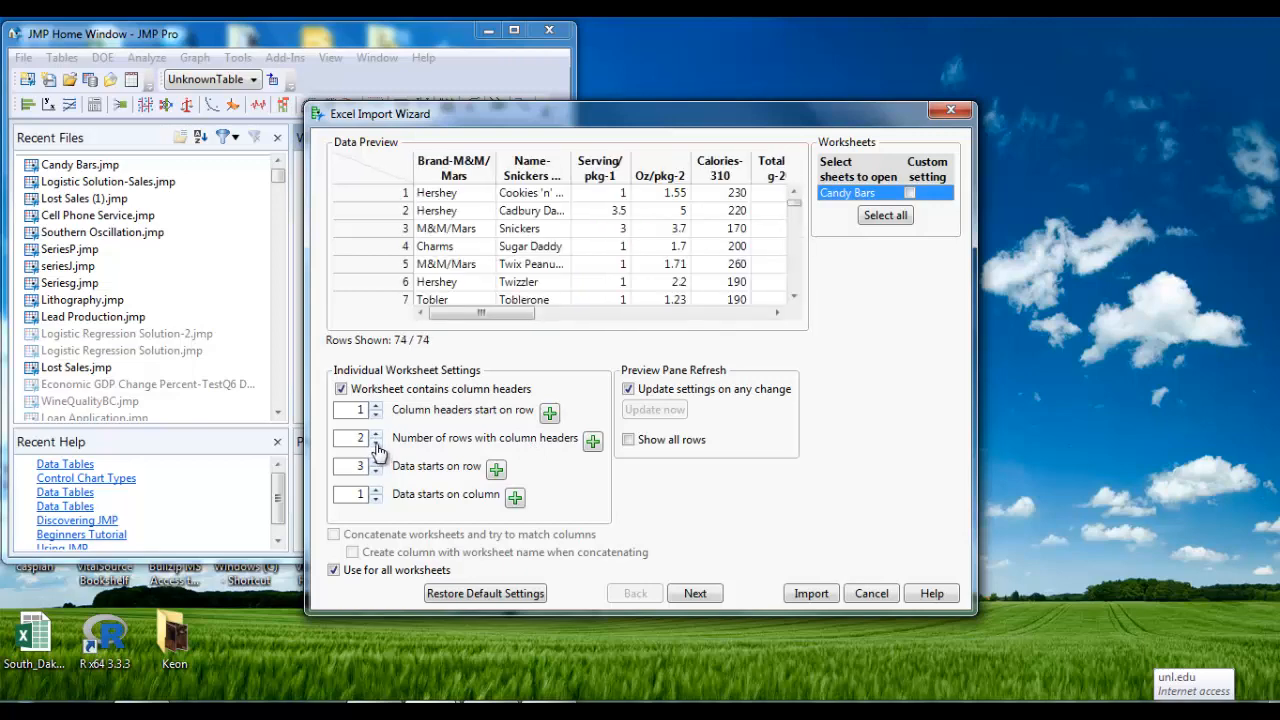
left_click(376, 444)
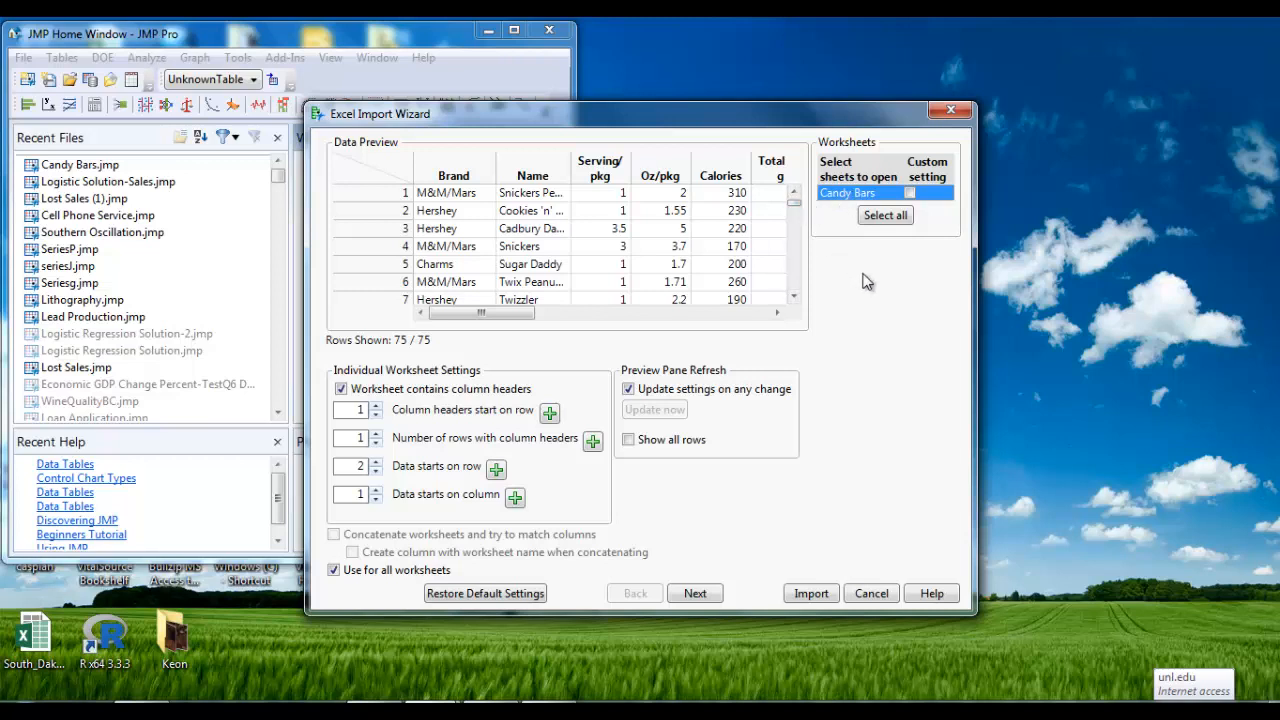
- Import the Candy Bars worksheet as a JMP data table and move its window beside the home window
left_click(812, 593)
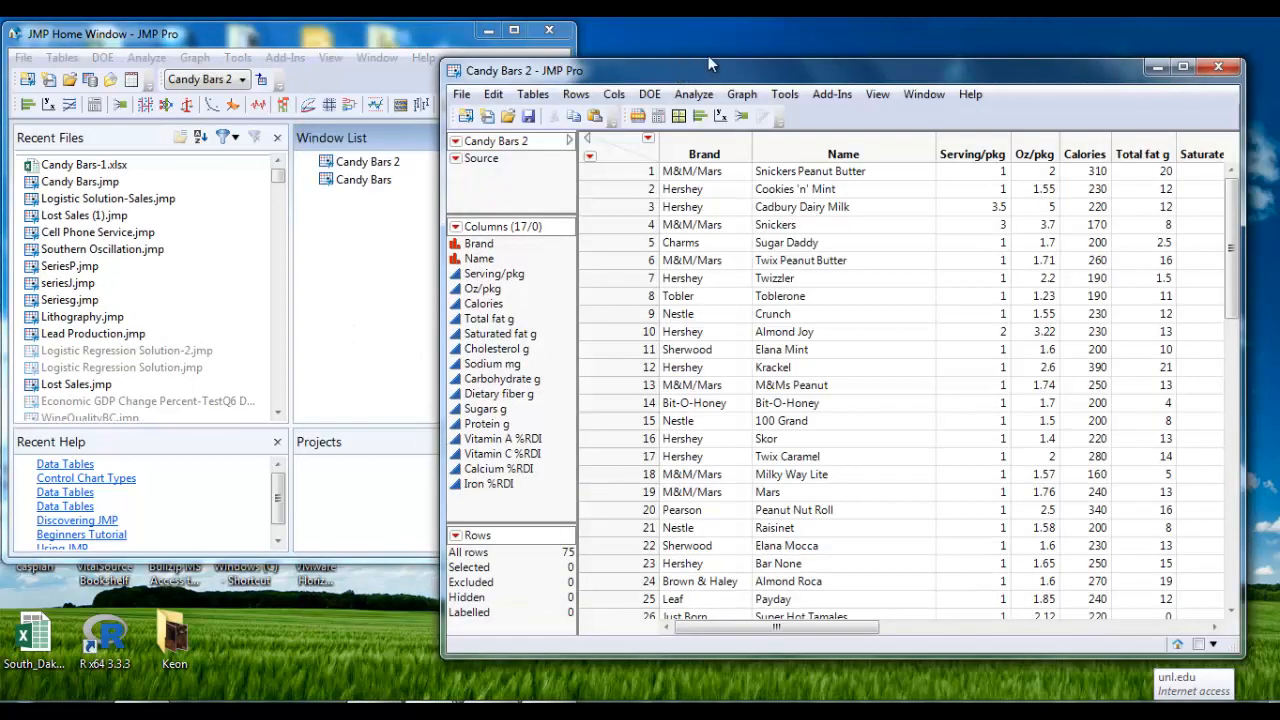
left_click_drag(708, 65, 748, 26)
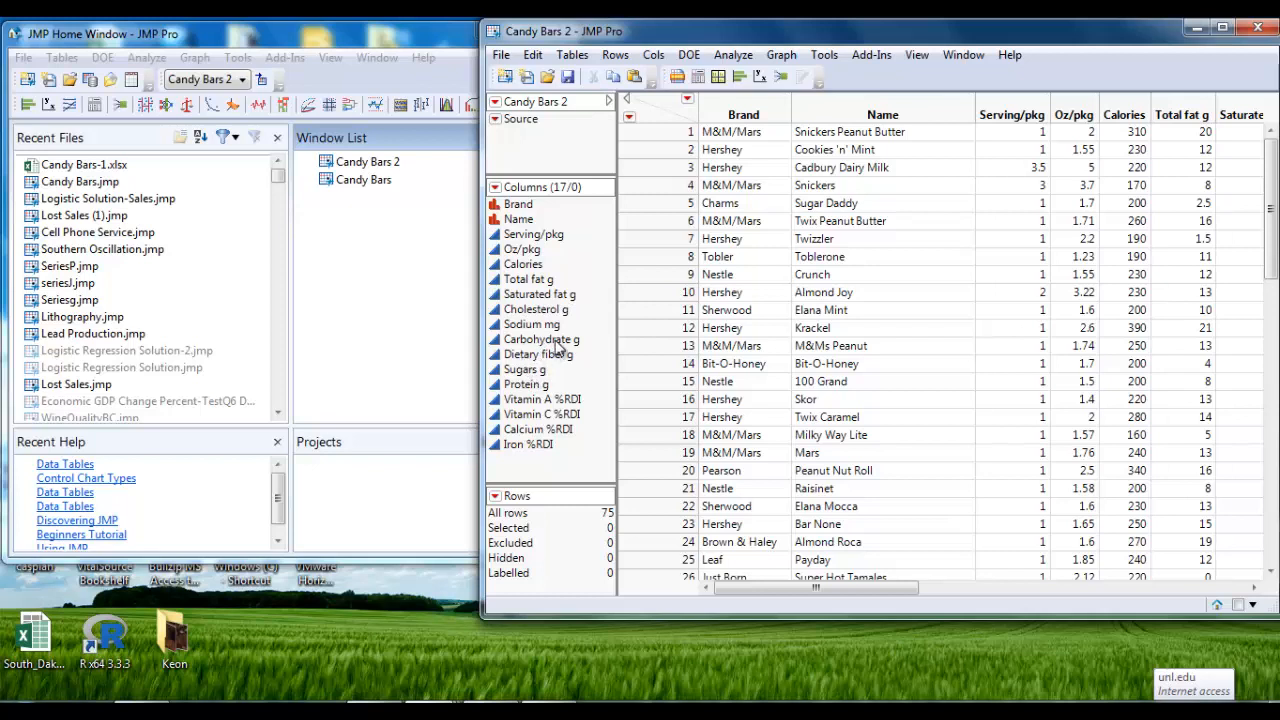
- Check the Calories column's modeling type options and its data type and modeling type choices in Column Info
left_click(494, 266)
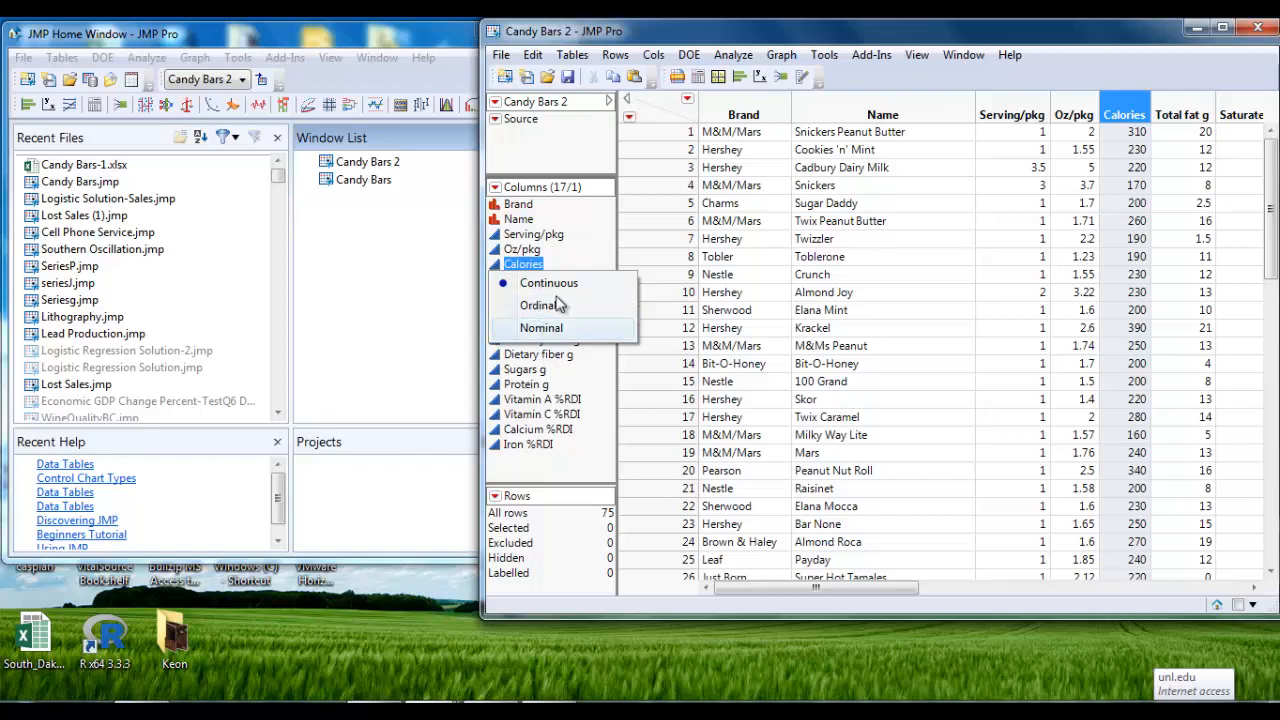
left_click(807, 235)
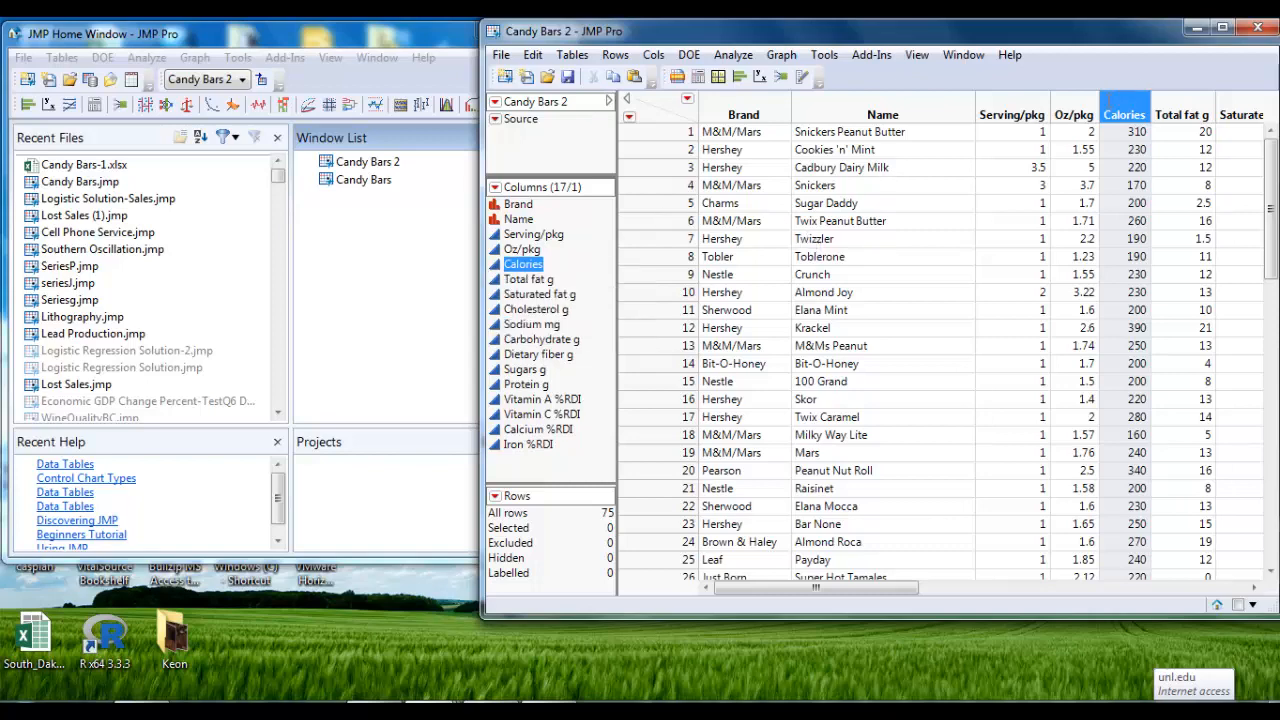
right_click(1113, 106)
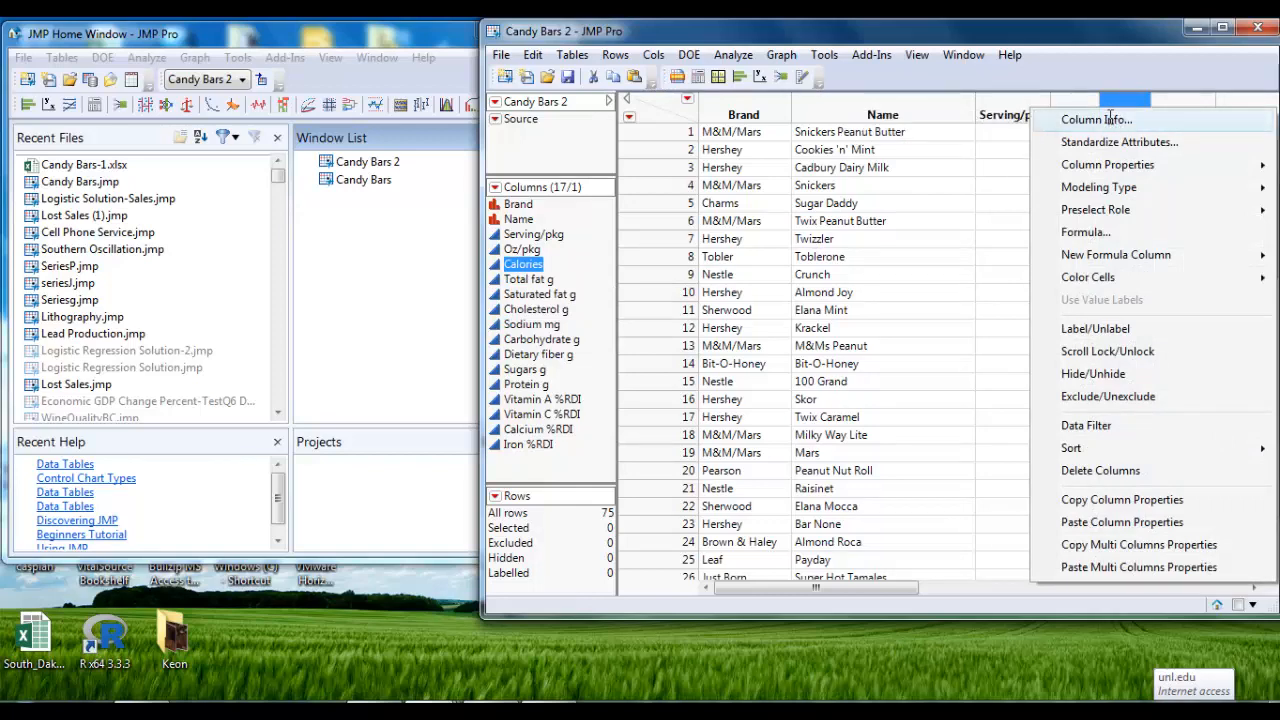
left_click(1096, 119)
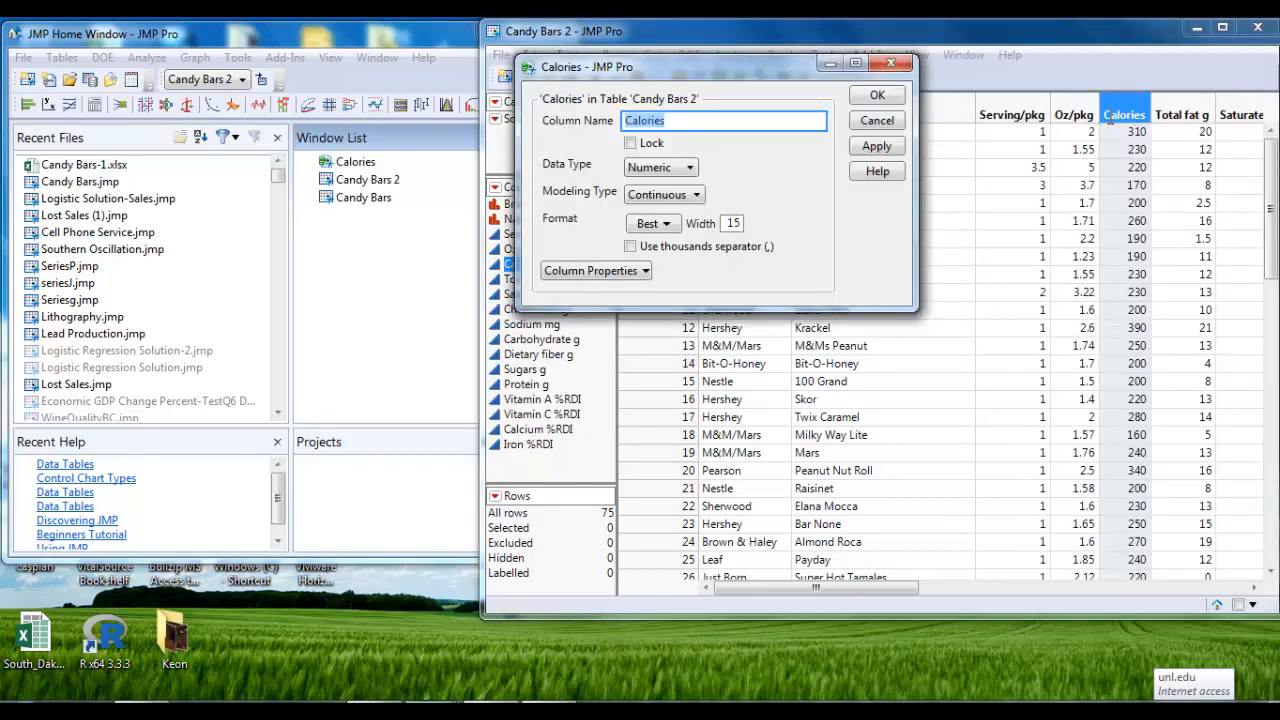
left_click(693, 170)
left_click(692, 168)
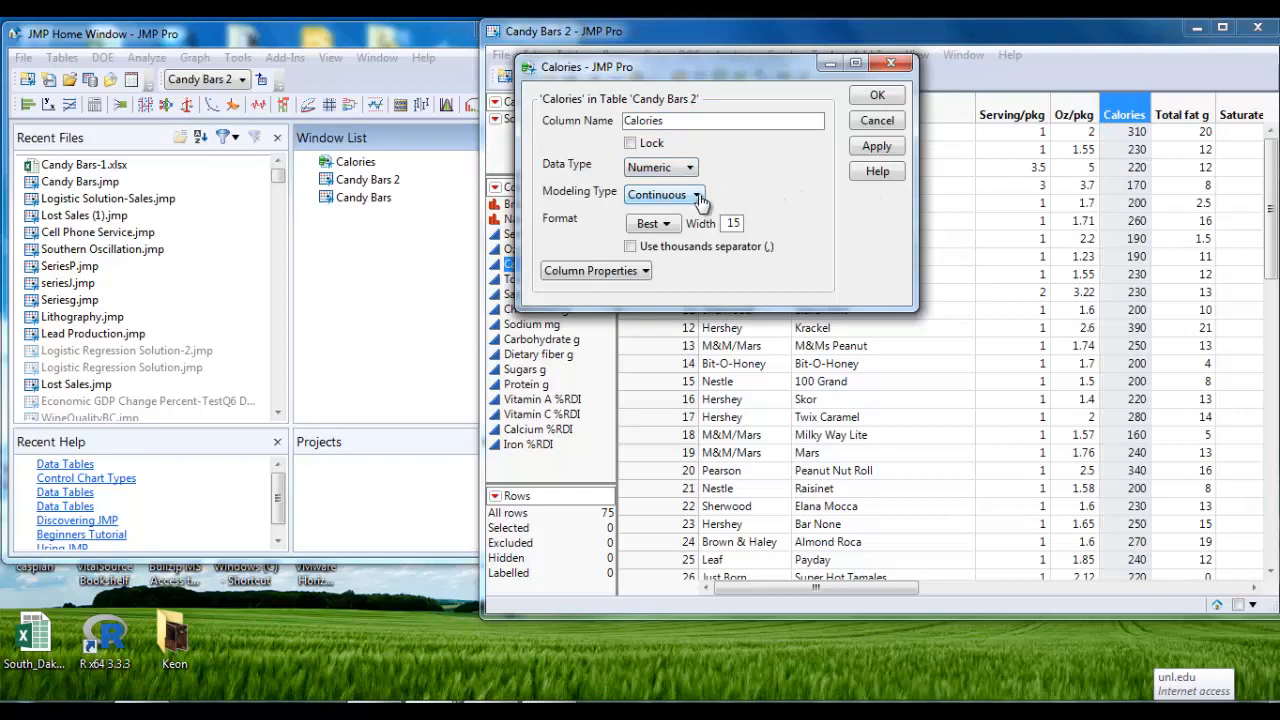
left_click(700, 200)
left_click(700, 200)
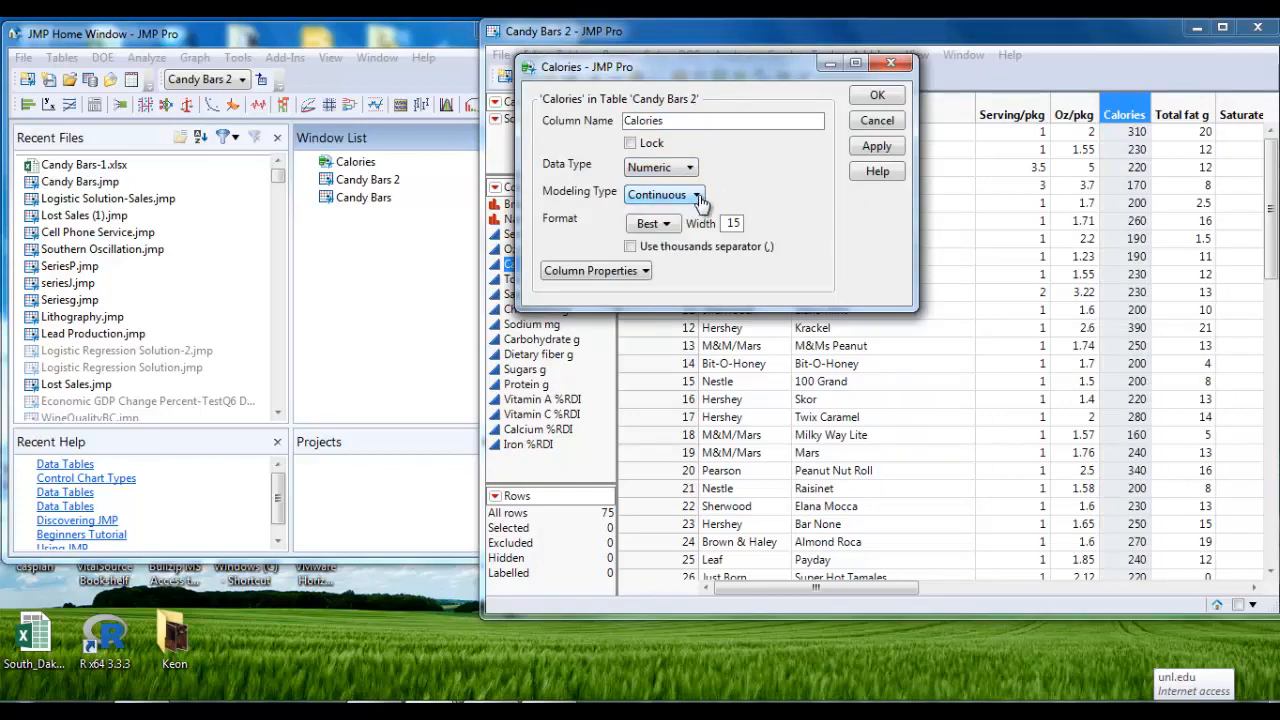